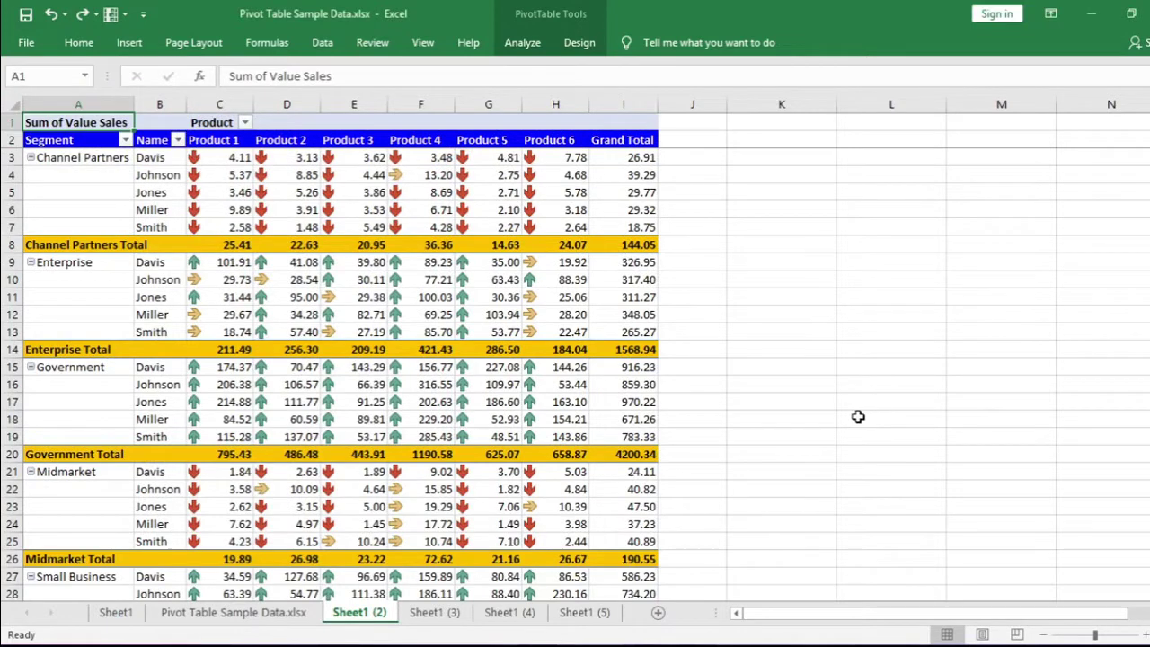
- Flip back and forth through the icon-set and traffic-light example sheets
key("ctrl+Page_Down")
key("ctrl+Page_Down")
key("ctrl+Page_Down")
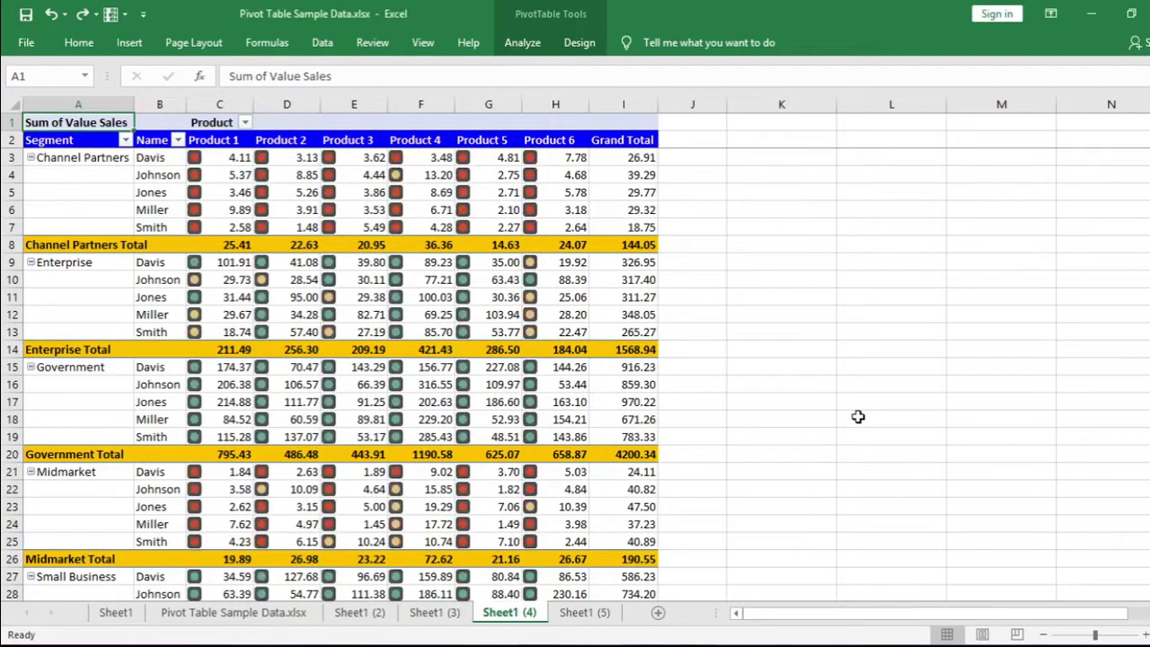
key("ctrl+Page_Up")
key("ctrl+Page_Up")
key("ctrl+Page_Up")
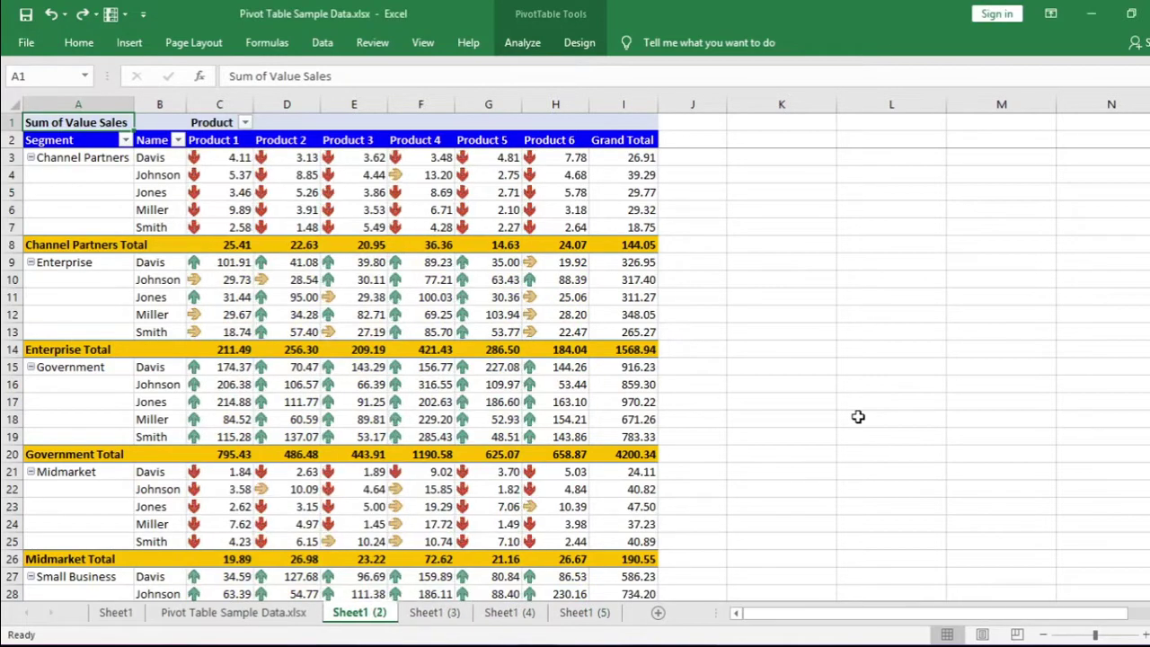
key("ctrl+Page_Down")
key("ctrl+Page_Down")
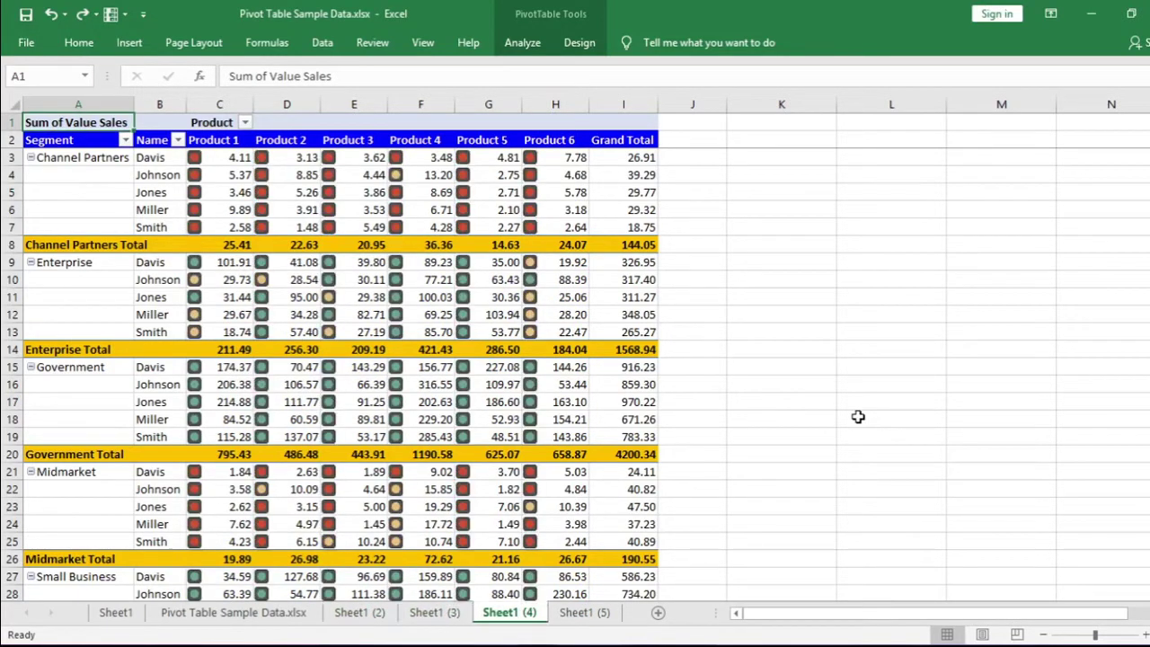
key("ctrl+Page_Down")
key("ctrl+Page_Up")
key("ctrl+Page_Up")
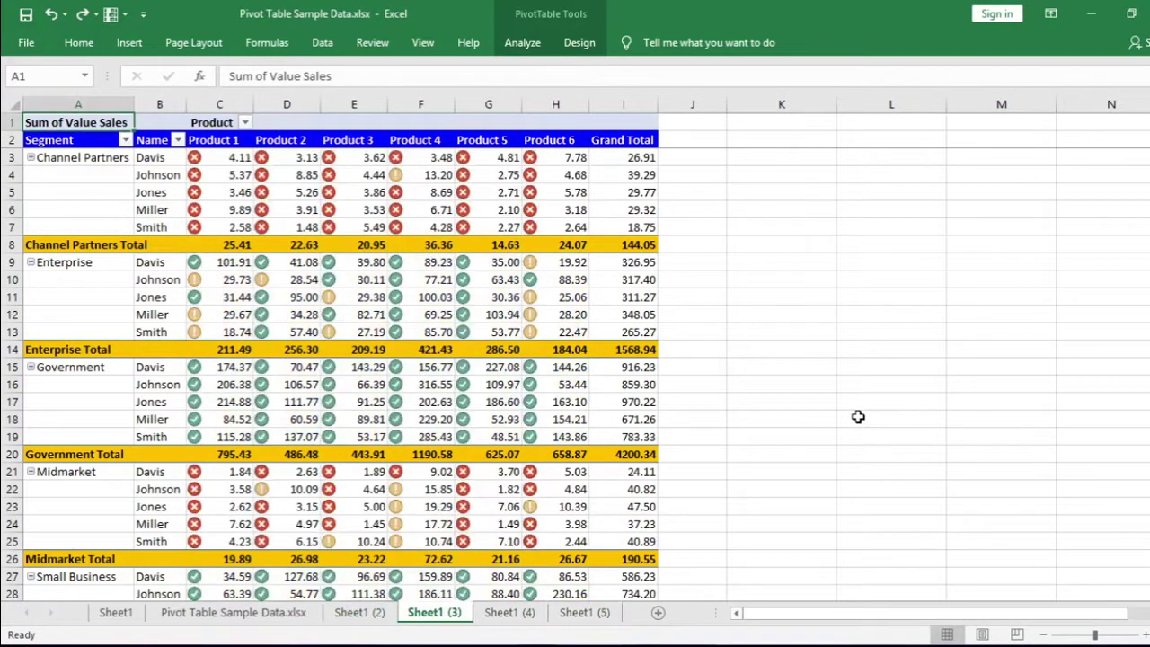
key("ctrl+Page_Up")
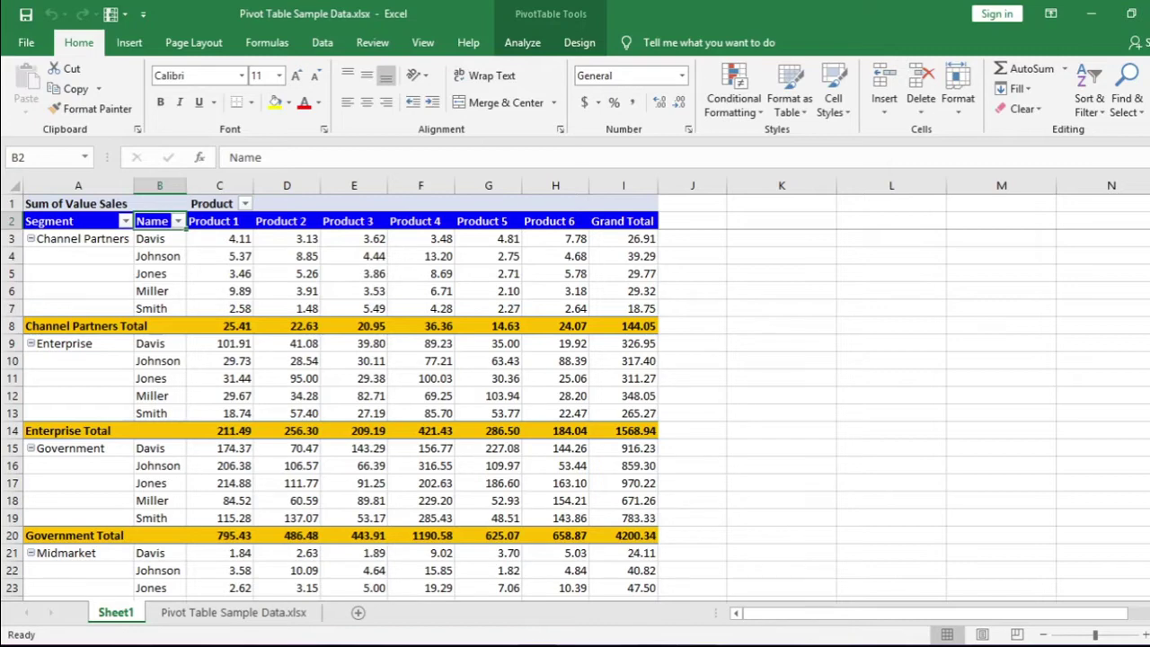
- Select Jones's Product 2 value 5.26 in cell D5 of the pivot table
left_click(76, 202)
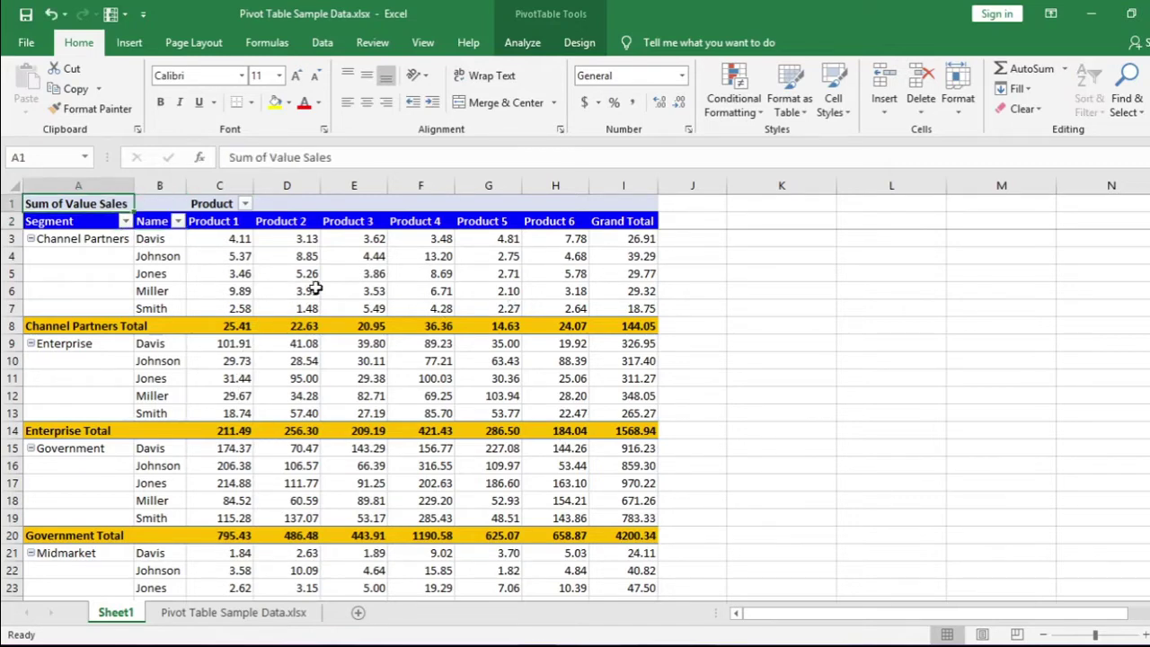
mouse_move(311, 290)
left_click(295, 273)
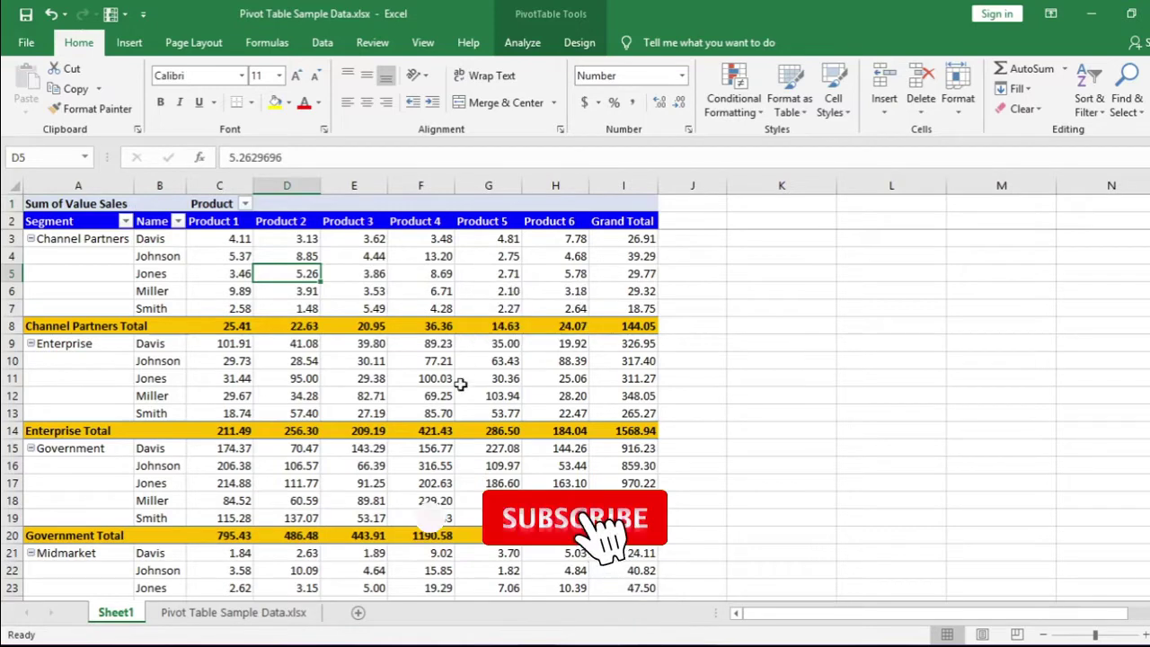
left_click(492, 273)
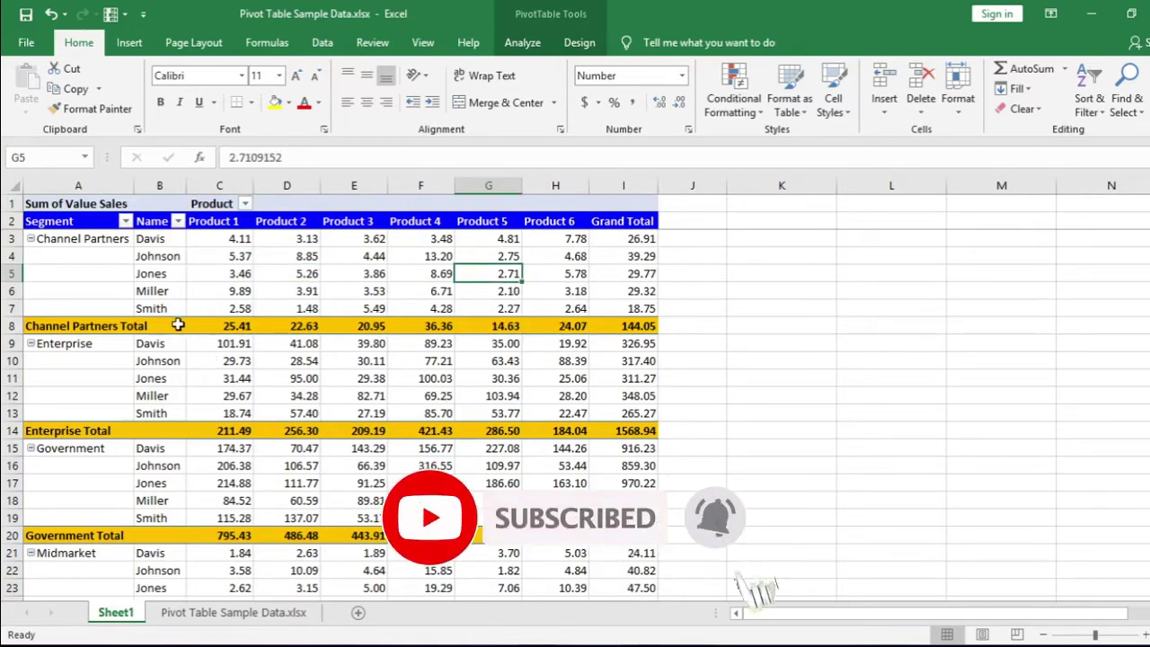
left_click_drag(192, 325, 623, 324)
left_click(304, 275)
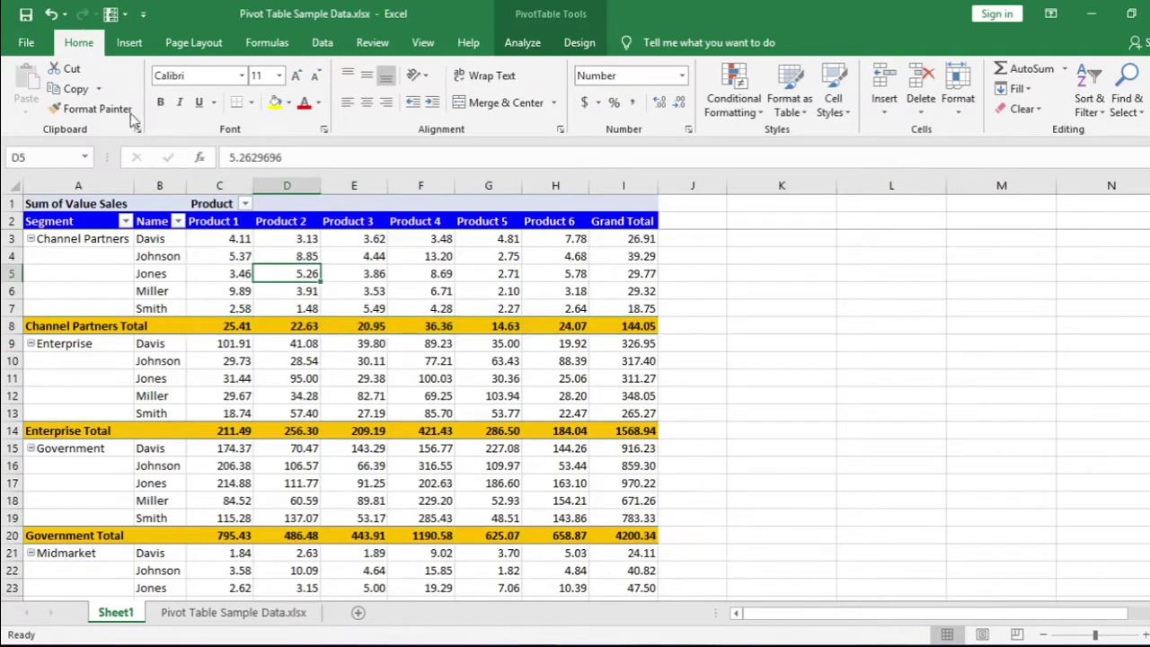
- Highlight it with a Greater Than 5 rule using Light Red Fill with Dark Red Text
left_click(740, 89)
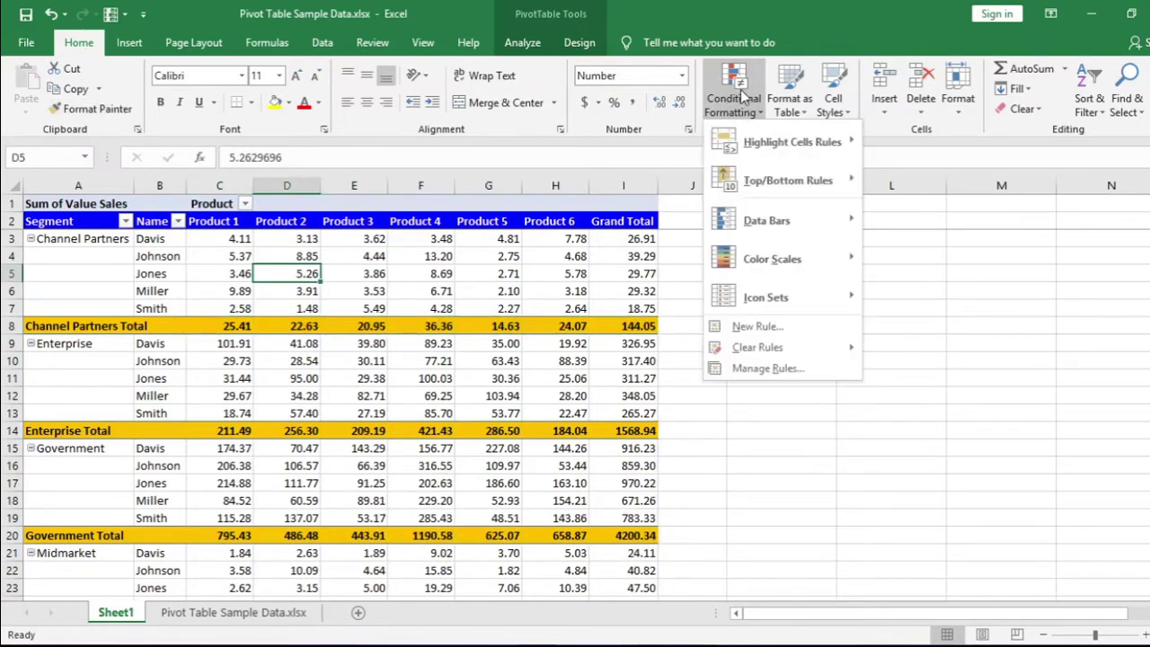
mouse_move(763, 149)
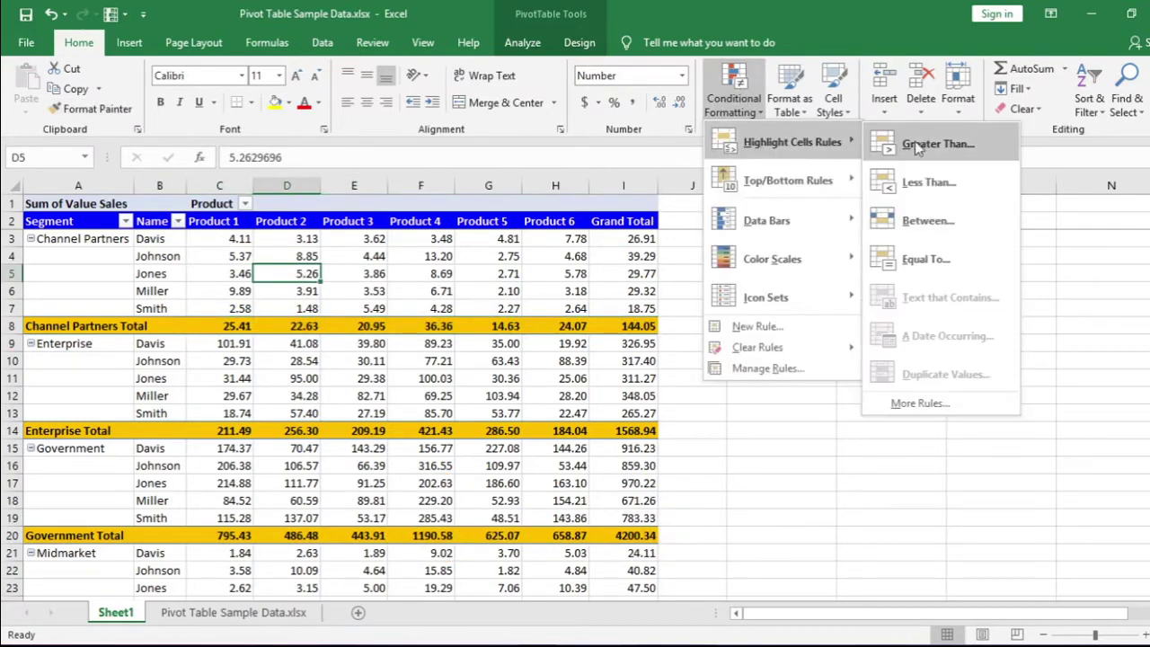
left_click(951, 155)
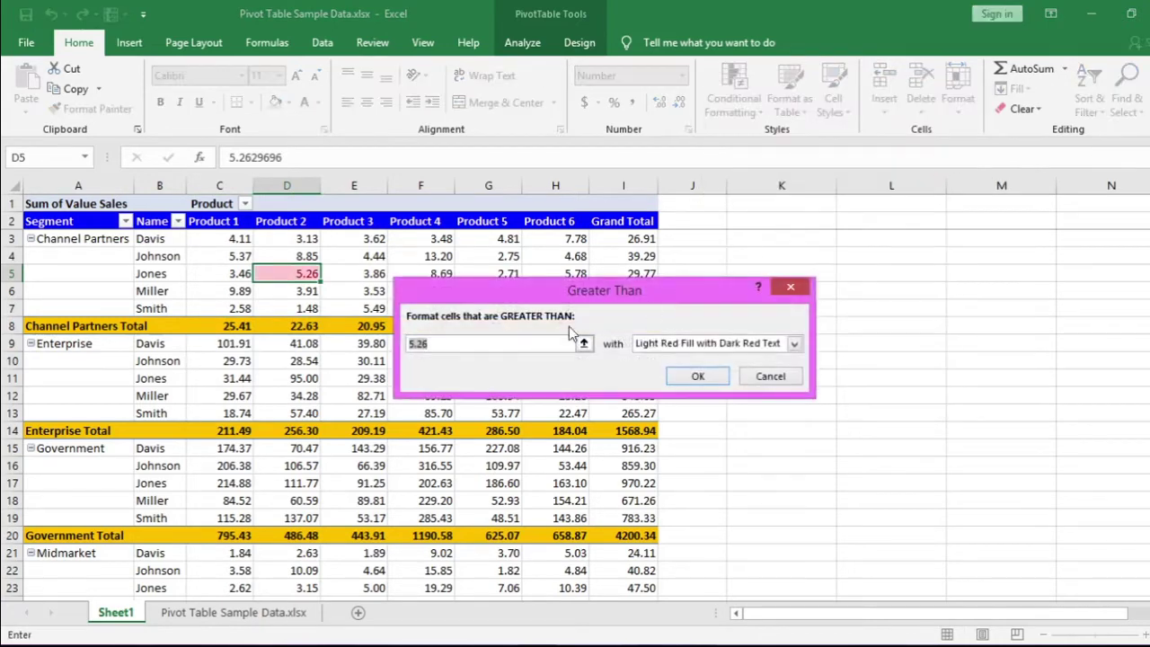
left_click_drag(562, 313, 510, 310)
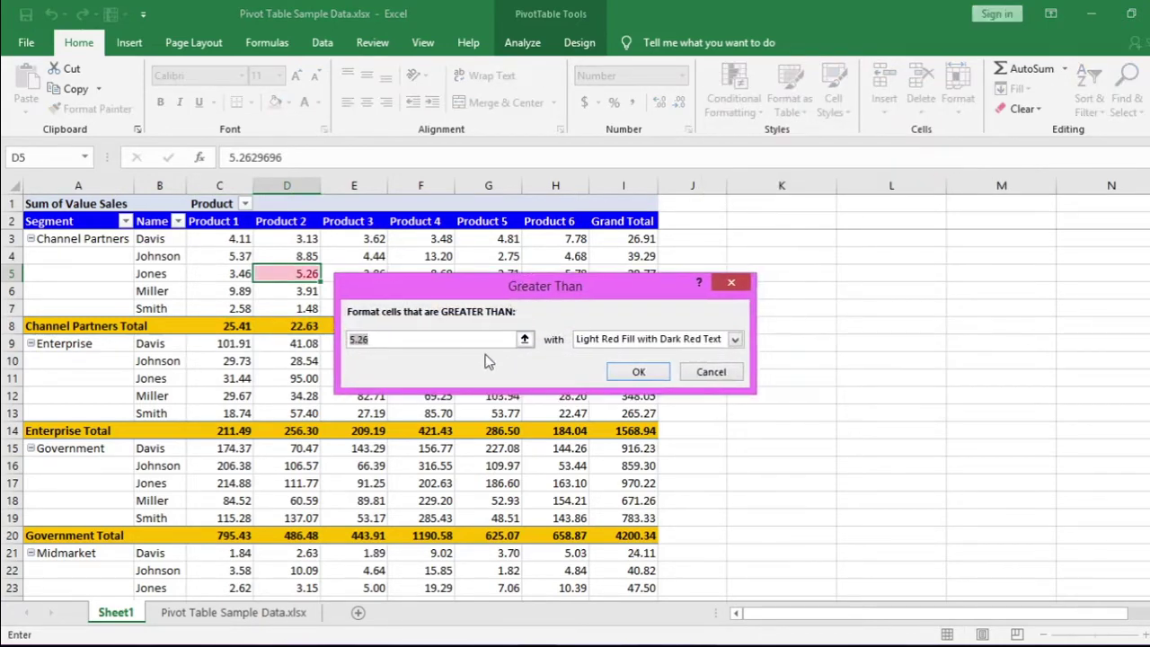
type("5")
left_click(639, 371)
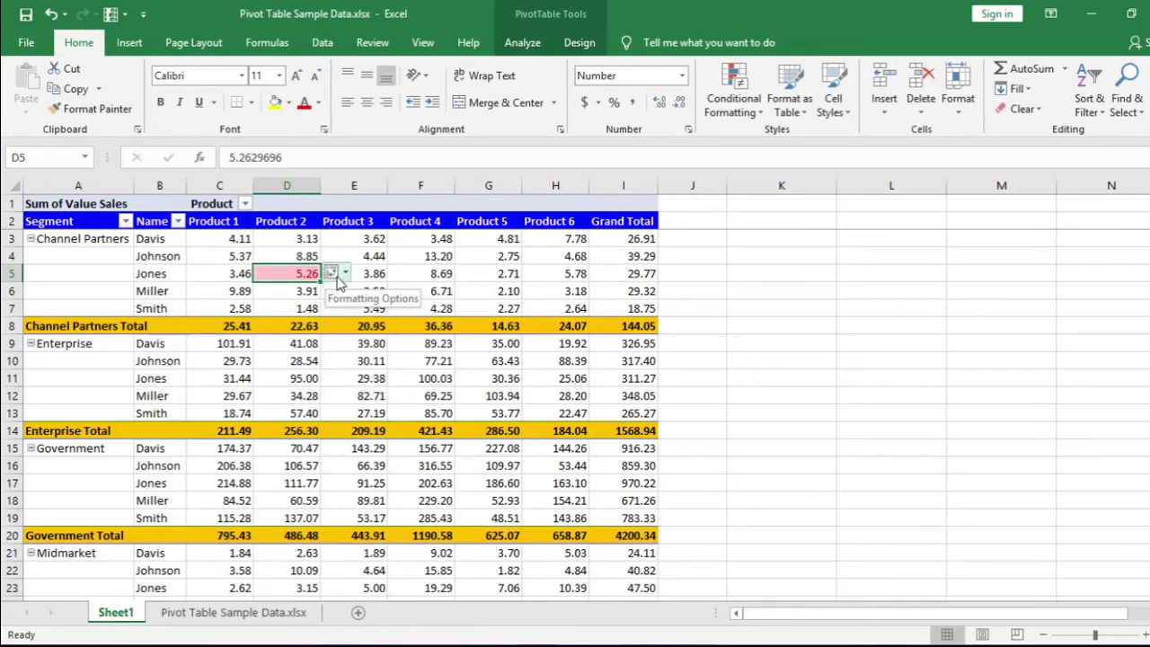
- Extend the greater-than-5 rule to every cell showing Sum of Value Sales values, totals included
left_click(345, 277)
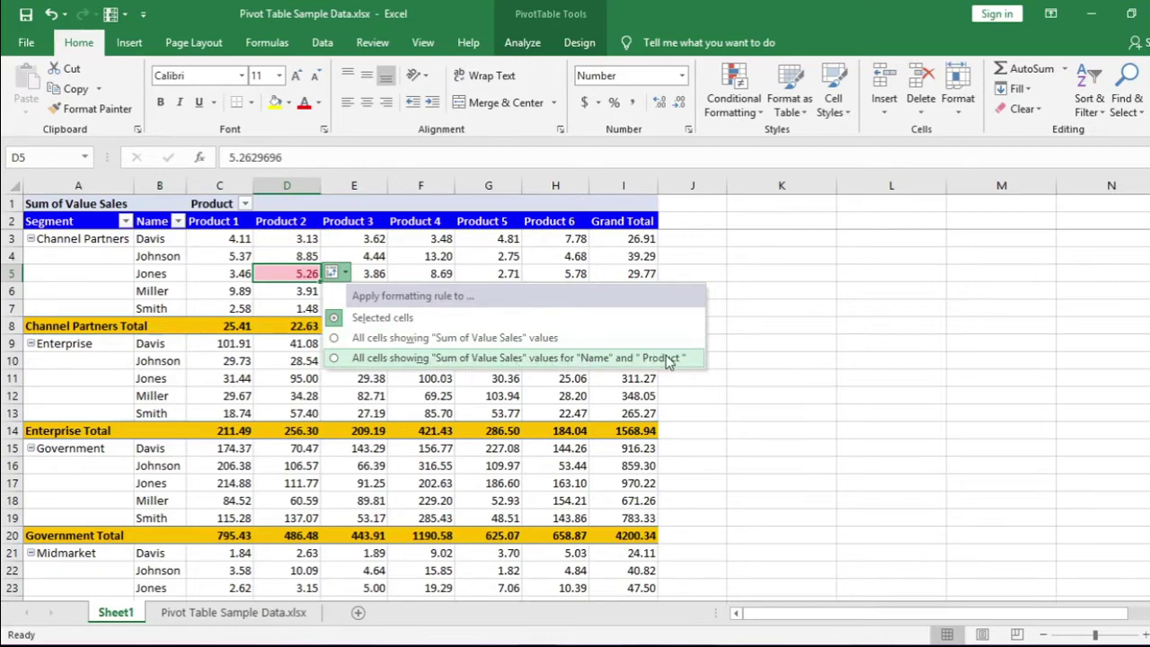
left_click(366, 339)
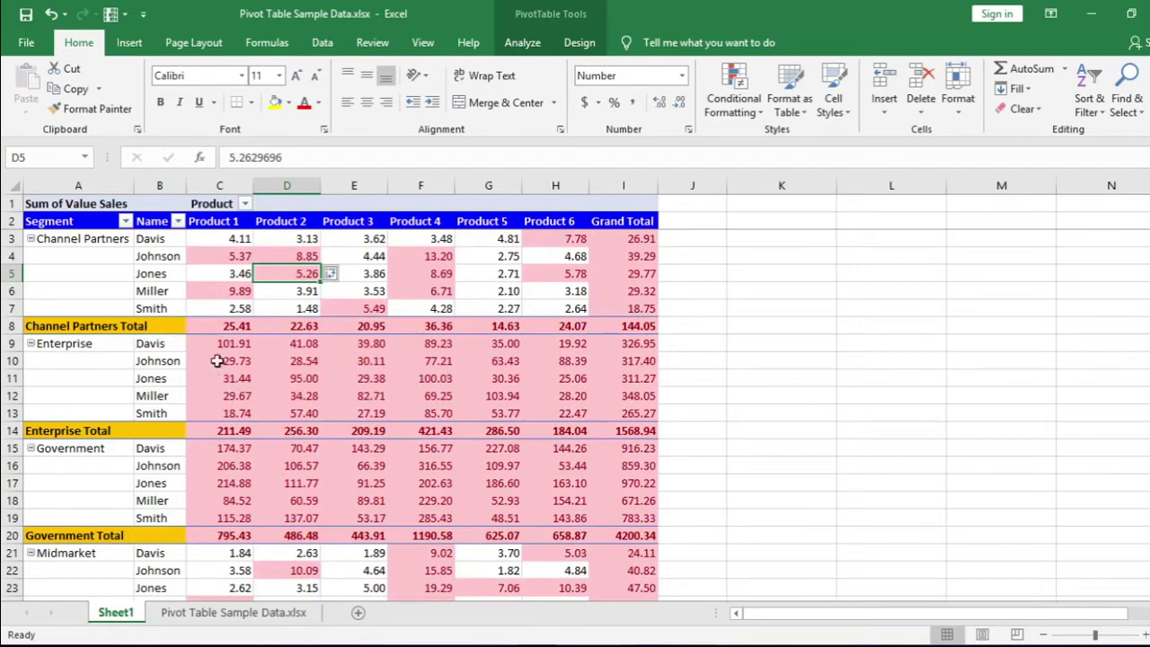
left_click_drag(229, 326, 597, 325)
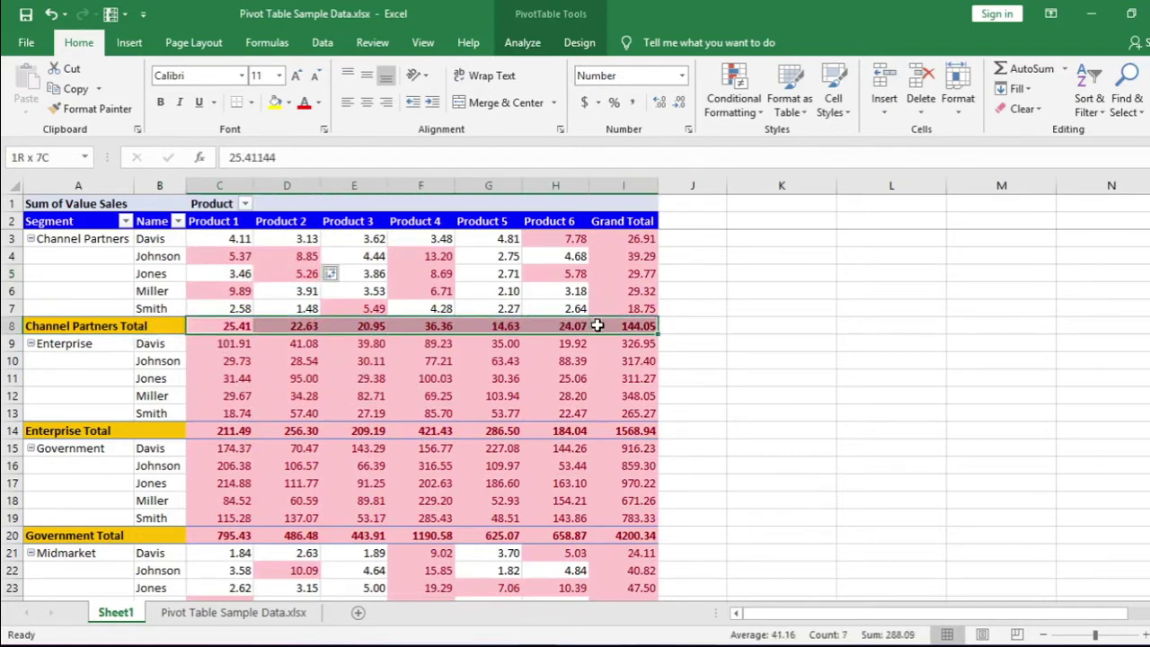
left_click(232, 361)
scroll(265, 413, "down", 3)
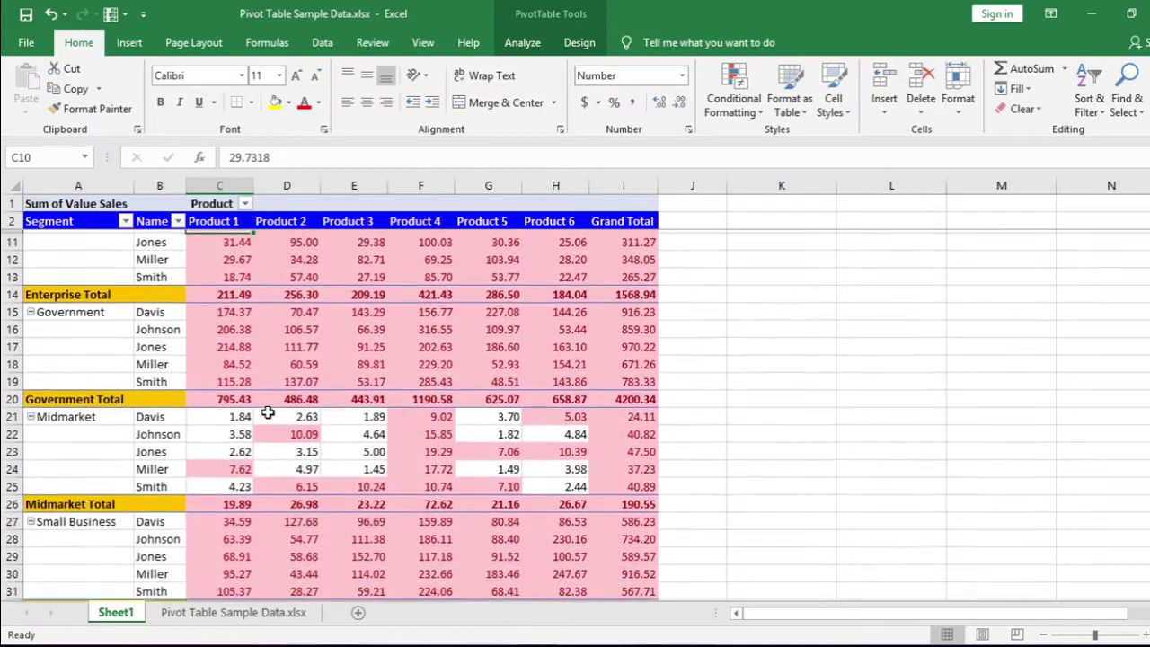
scroll(265, 411, "down", 2)
scroll(261, 408, "up", 3)
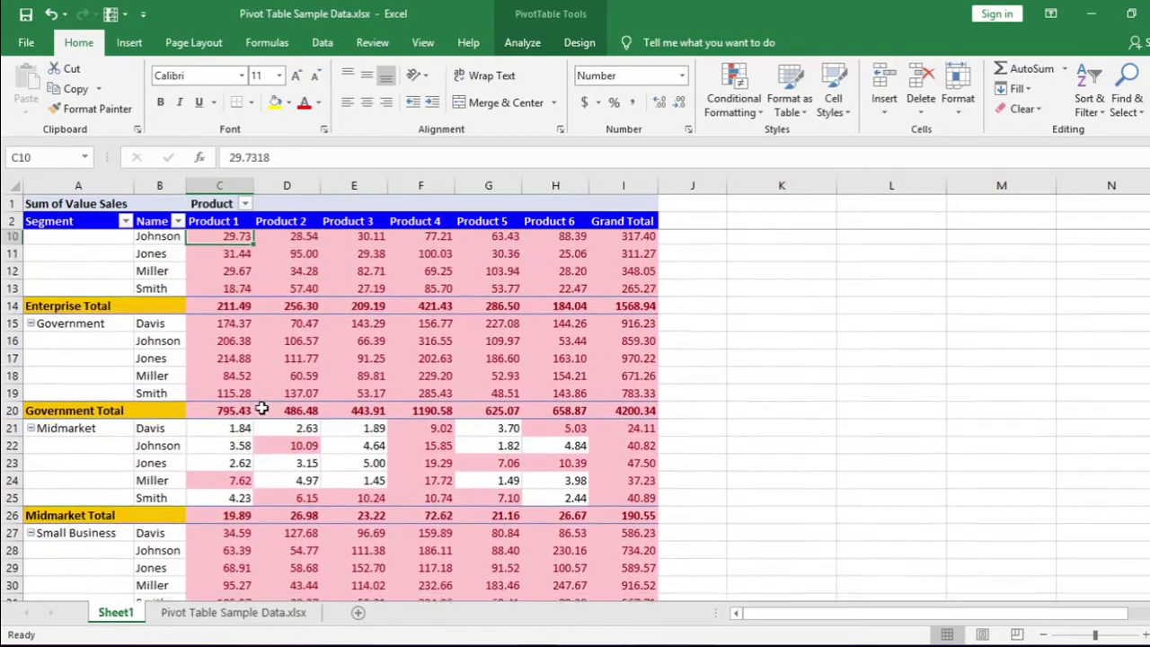
scroll(261, 409, "up", 3)
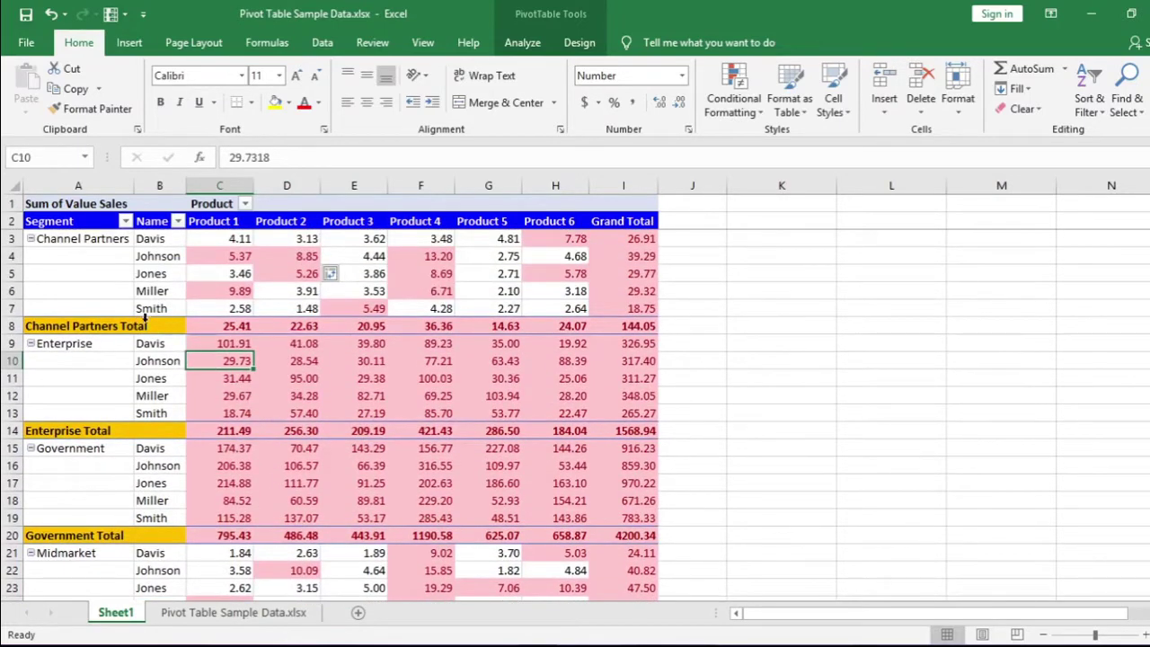
left_click(733, 94)
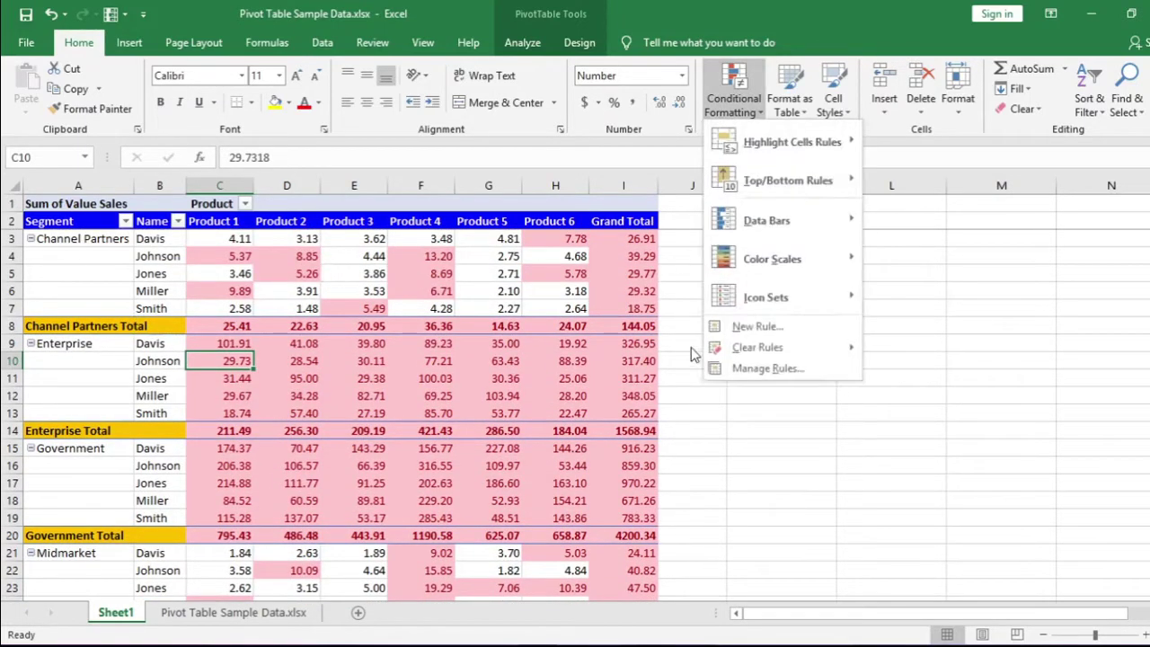
left_click(759, 368)
double_click(475, 319)
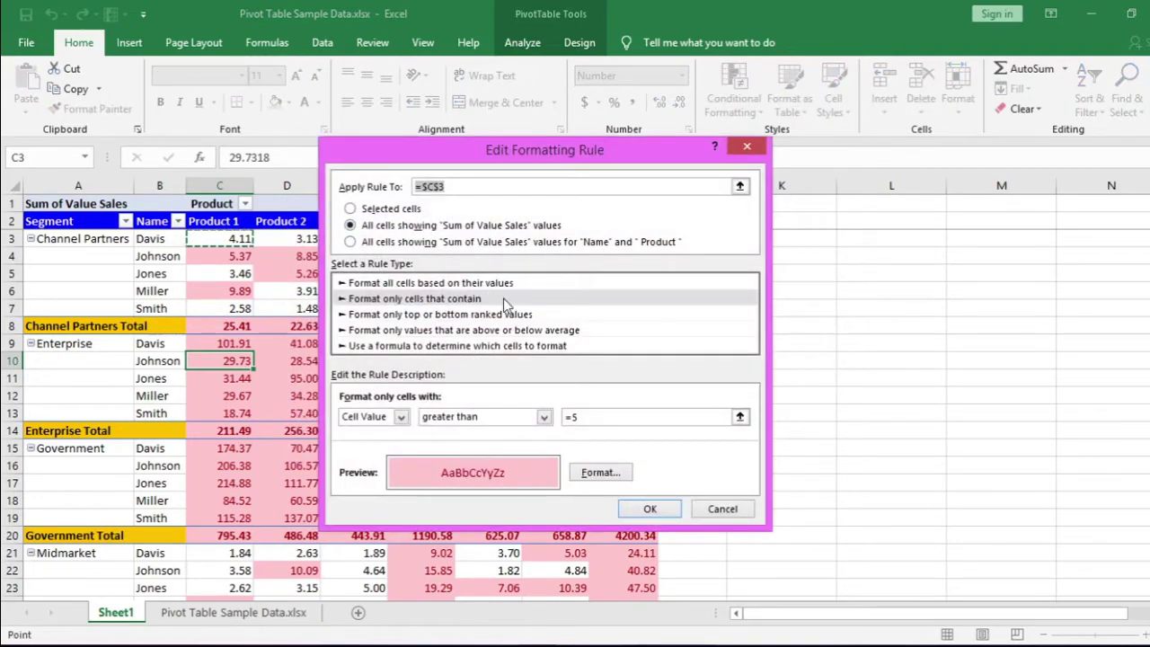
key("Return")
key("Return")
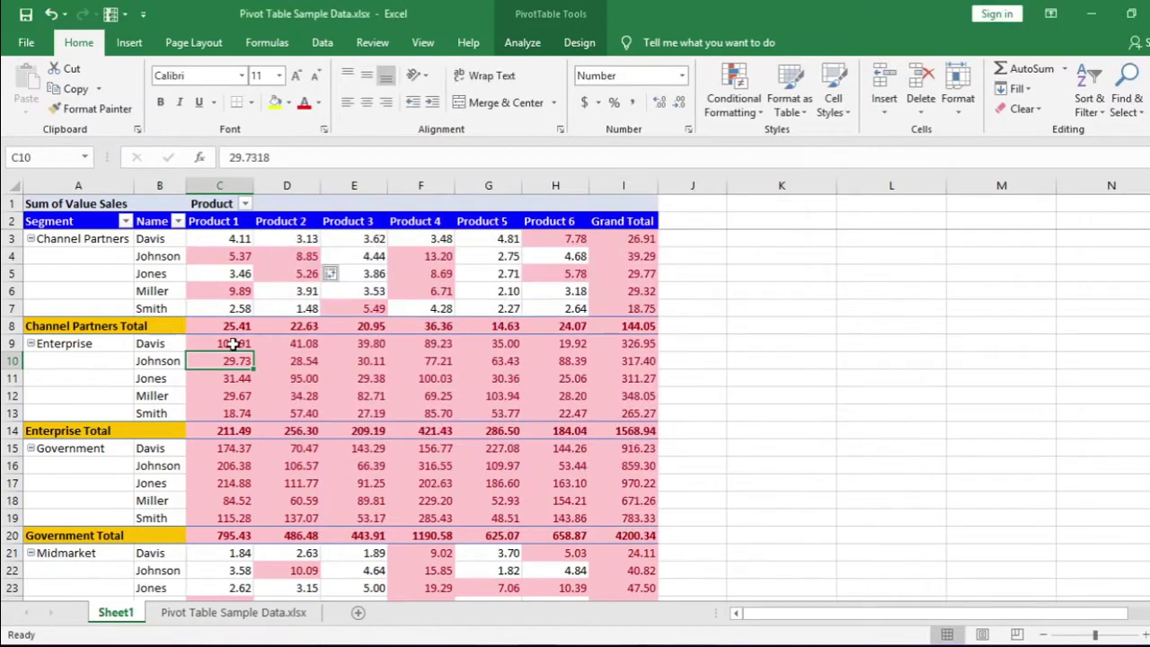
left_click(223, 325)
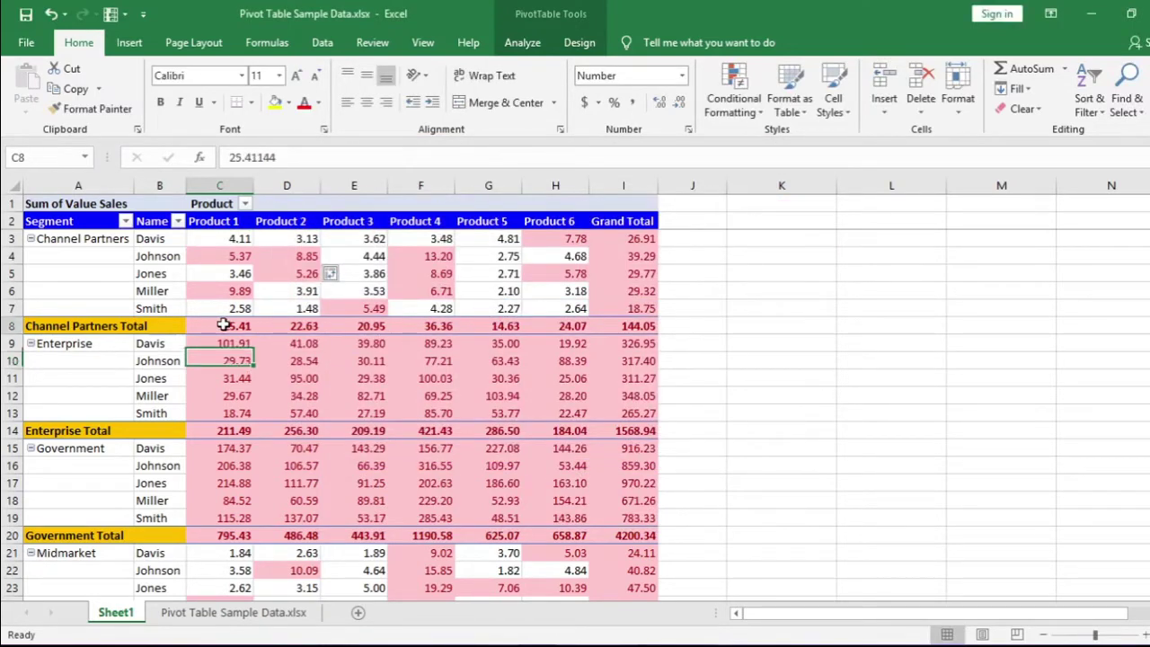
left_click(25, 326)
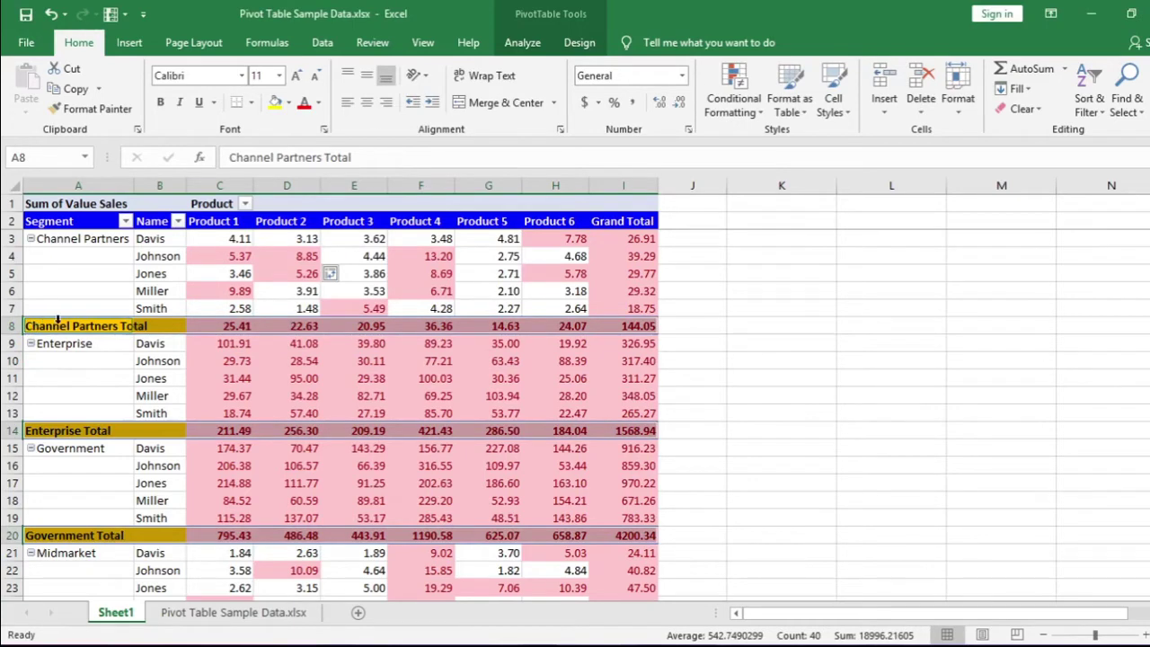
left_click(735, 93)
mouse_move(790, 347)
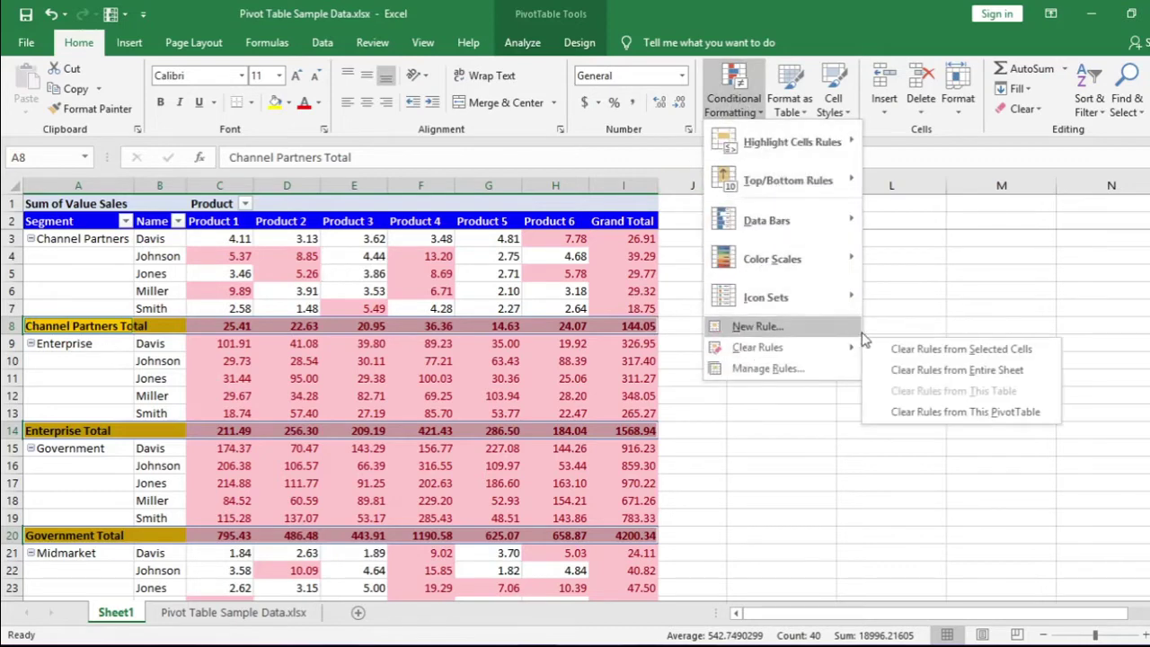
left_click(1000, 350)
left_click(599, 382)
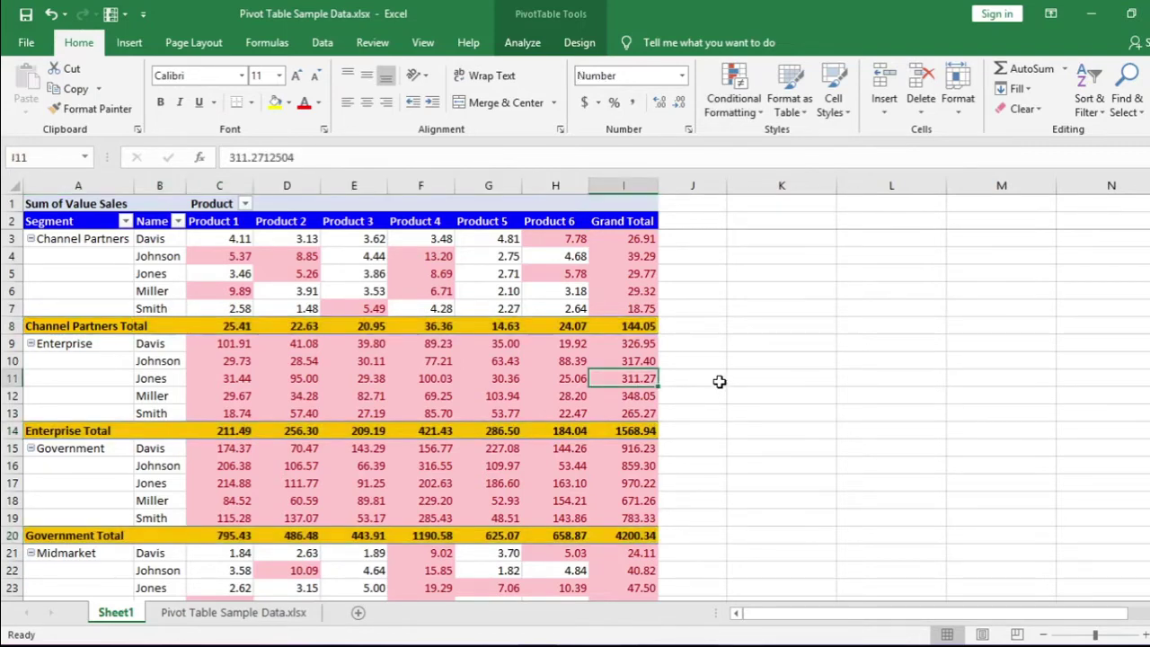
scroll(663, 389, "down", 4)
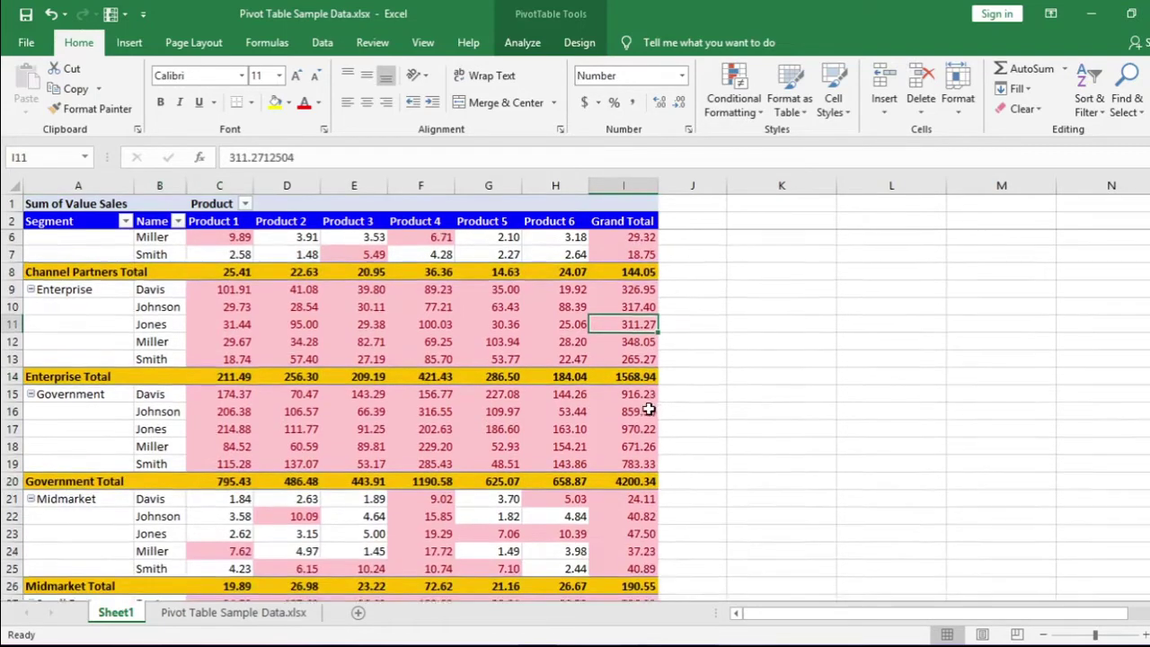
scroll(637, 406, "up", 2)
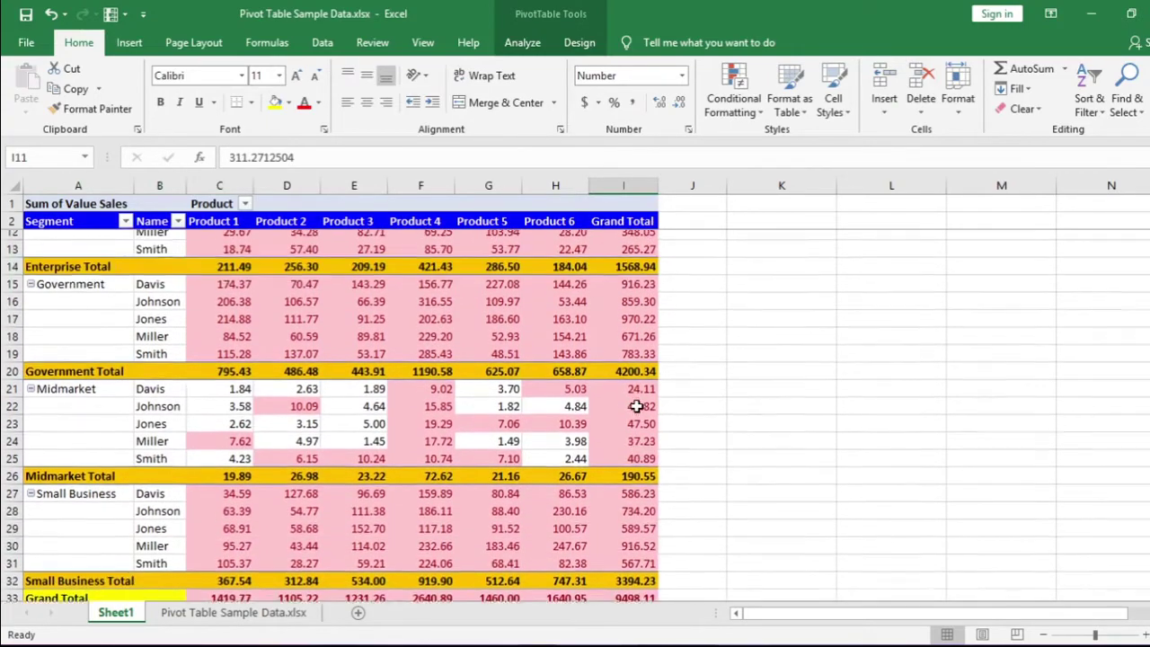
scroll(634, 405, "down", 2)
scroll(633, 406, "down", 1)
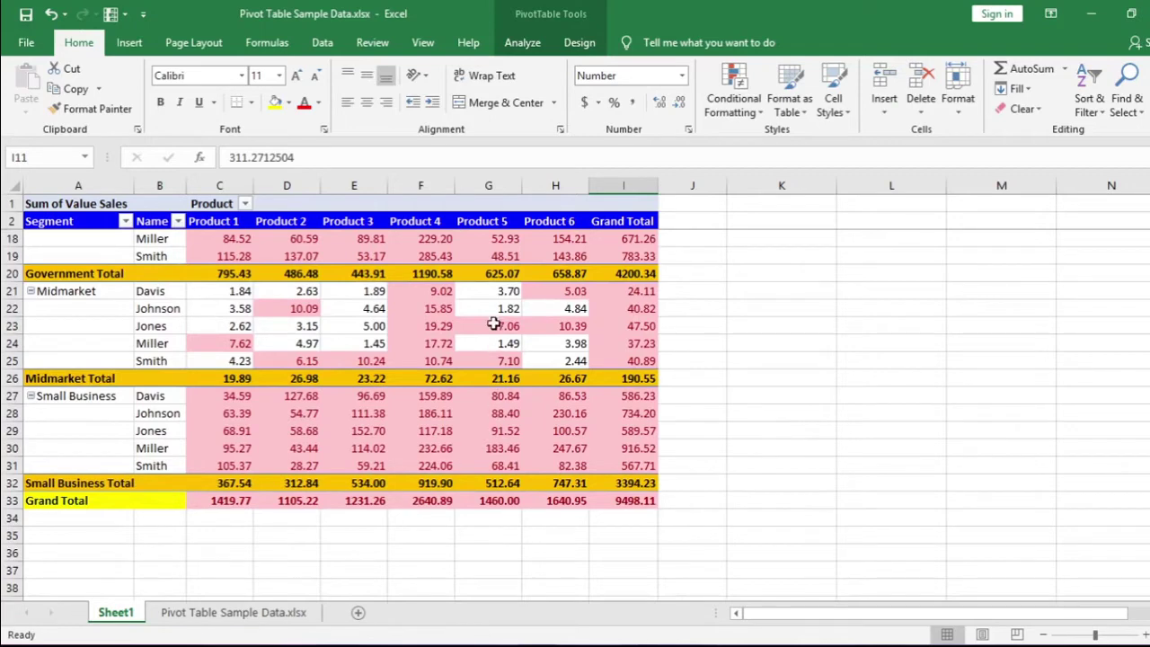
scroll(494, 318, "up", 3)
scroll(493, 318, "up", 3)
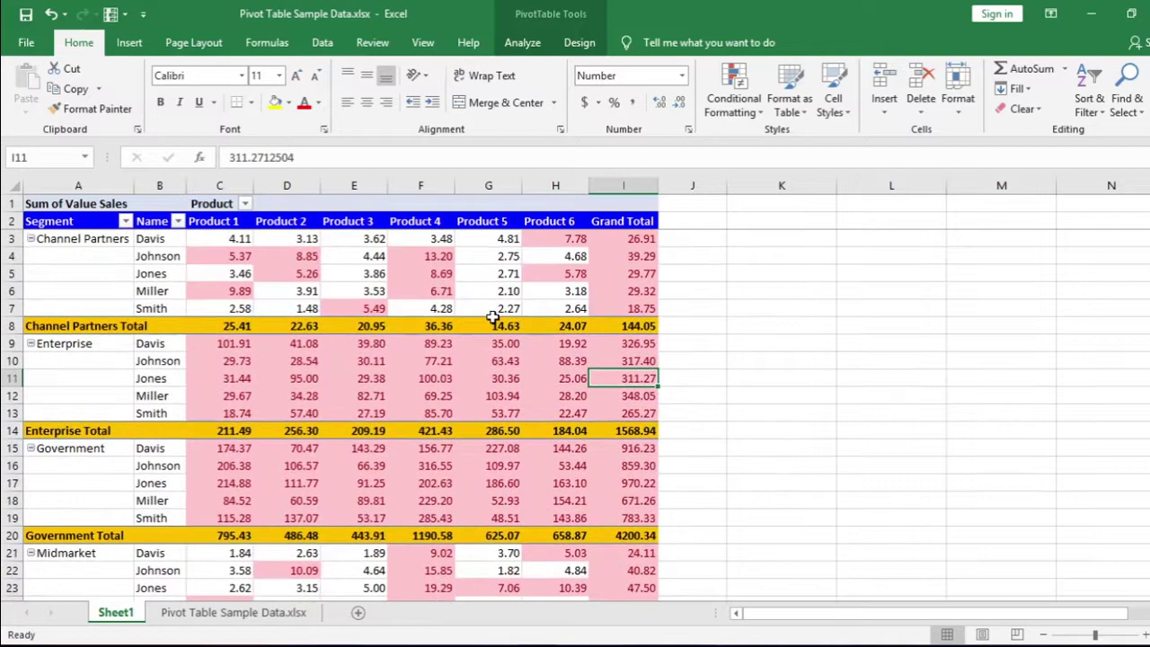
left_click(440, 262)
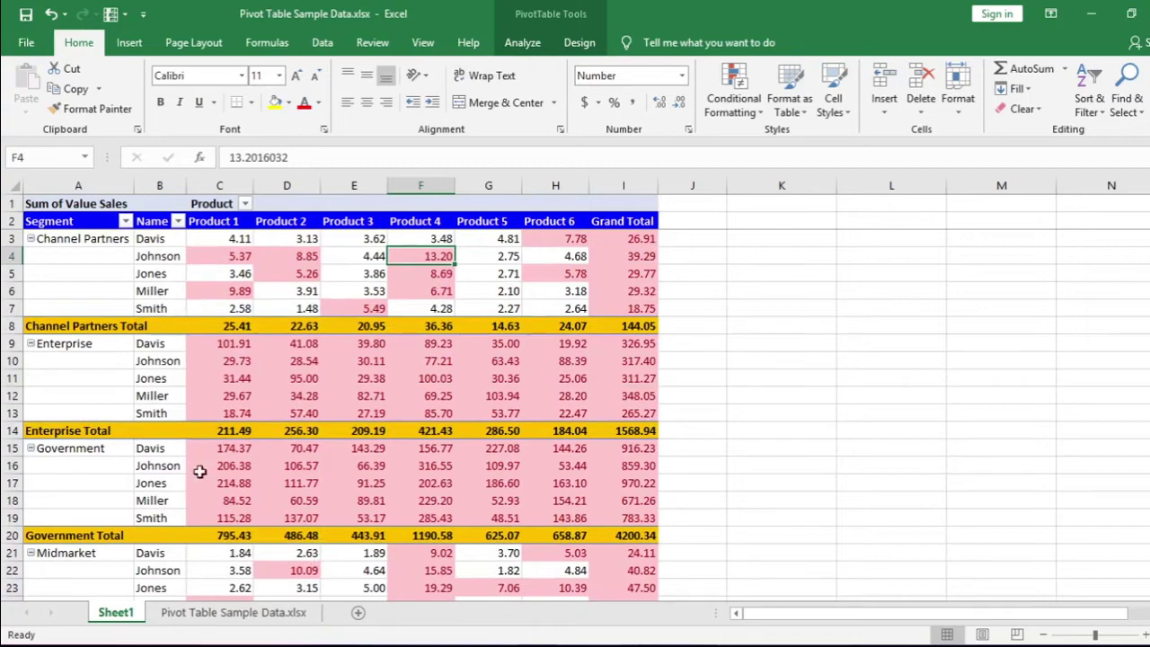
- Resize the source data table down to row 5604 so it includes the three XYZ rows
left_click(200, 612)
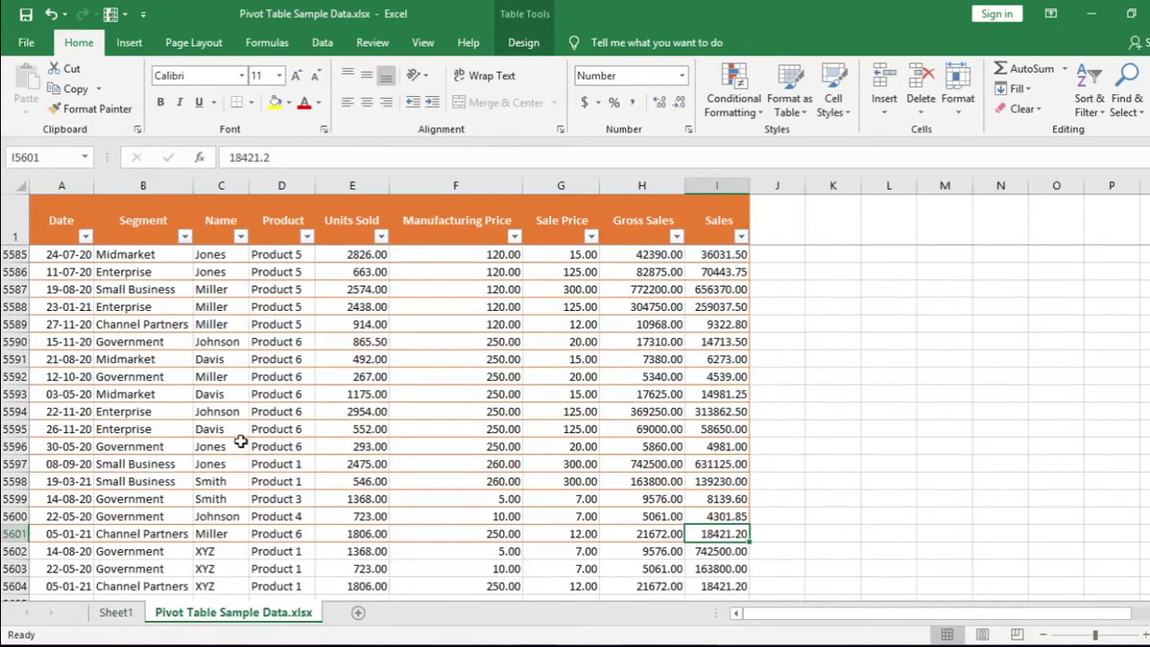
scroll(206, 503, "down", 3)
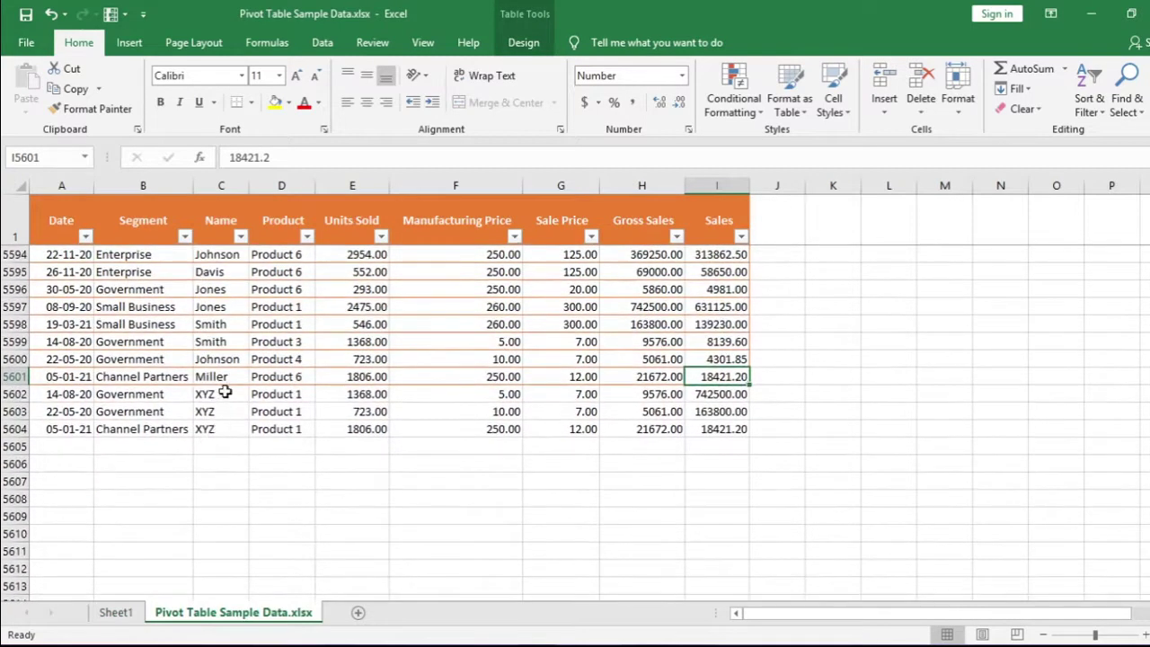
left_click_drag(224, 393, 226, 429)
left_click(218, 238)
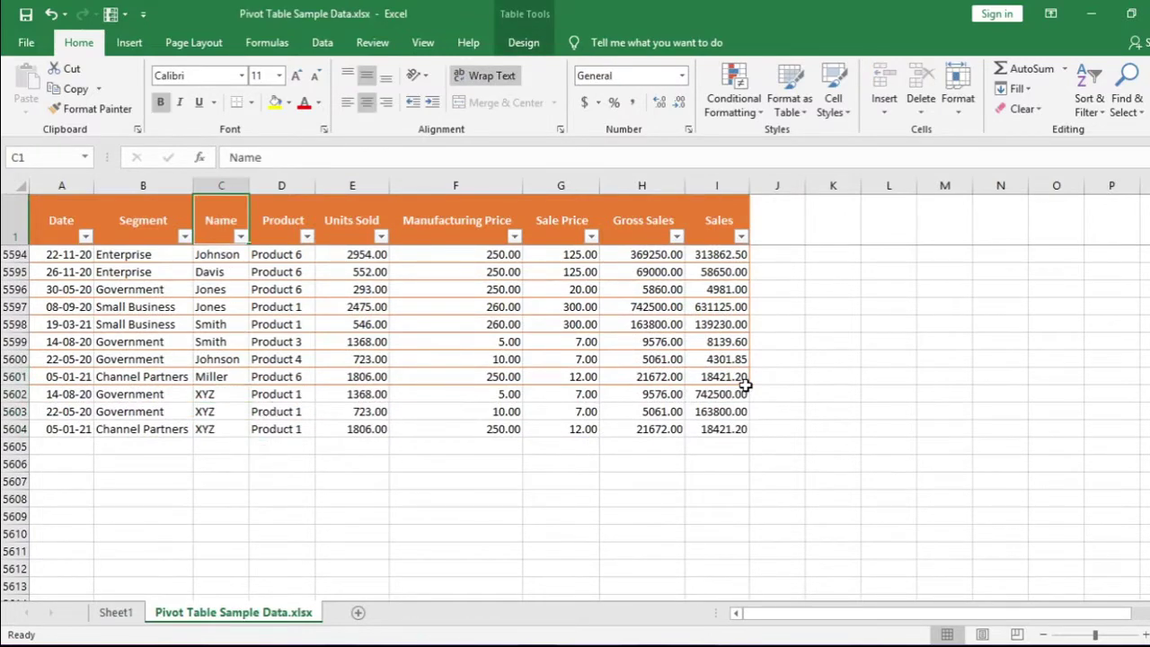
left_click_drag(747, 395, 746, 458)
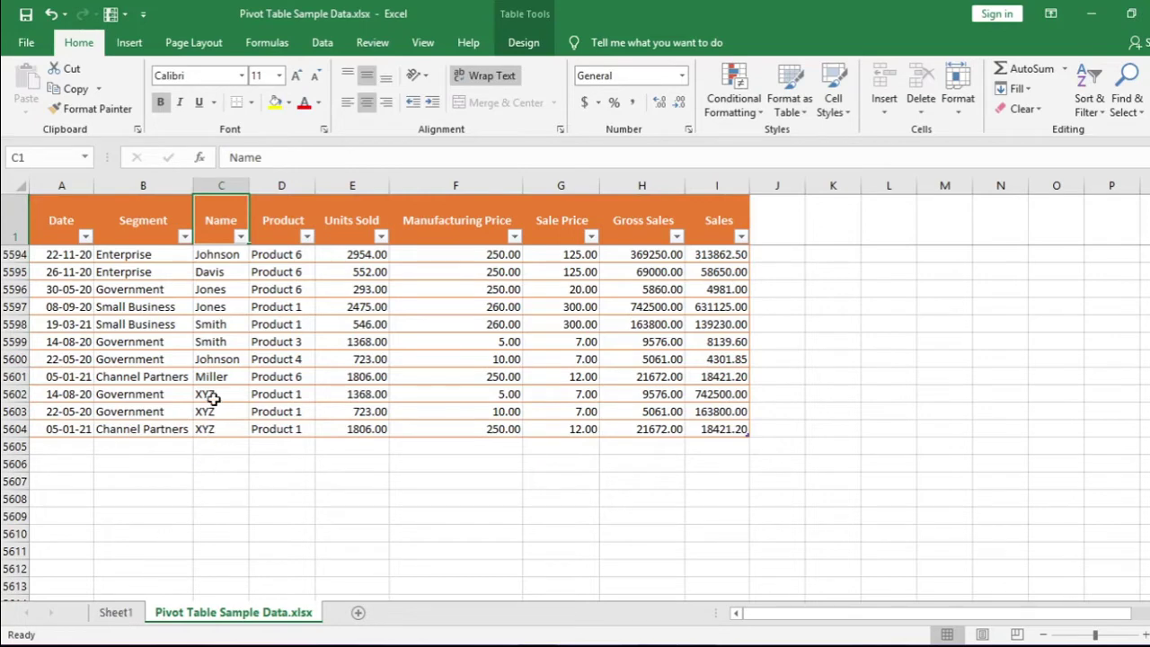
left_click_drag(210, 394, 220, 449)
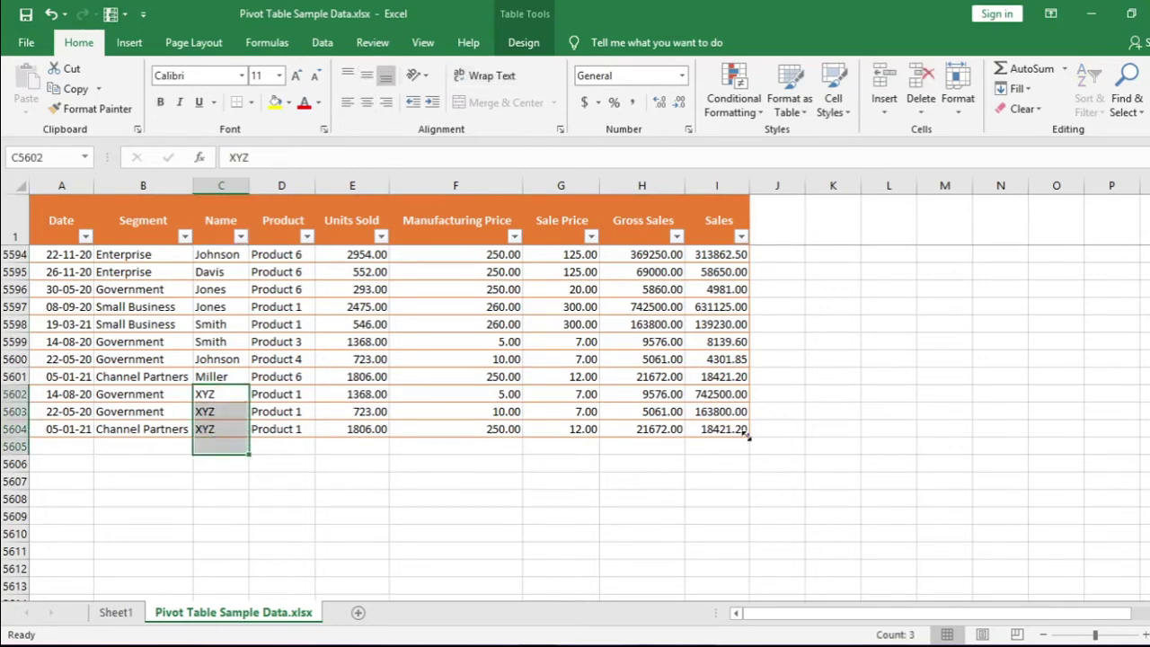
- Refresh the Sheet1 pivot table and check the new XYZ rows: Channel Partners 0.18, Government 9.06
left_click(115, 611)
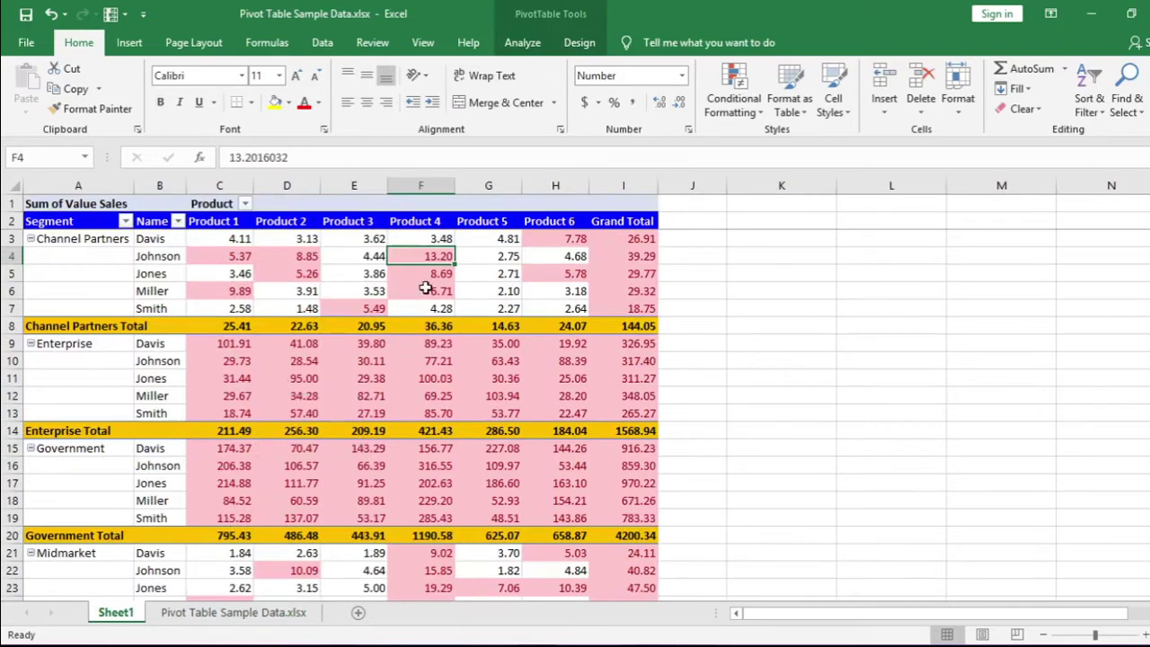
right_click(424, 275)
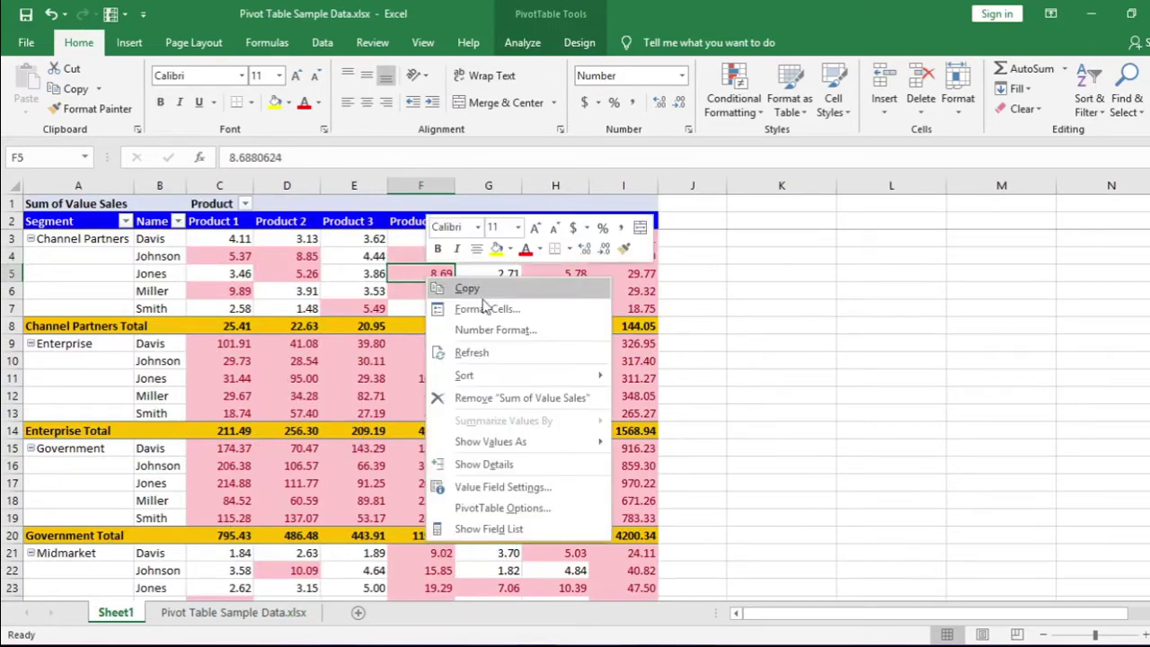
left_click(481, 354)
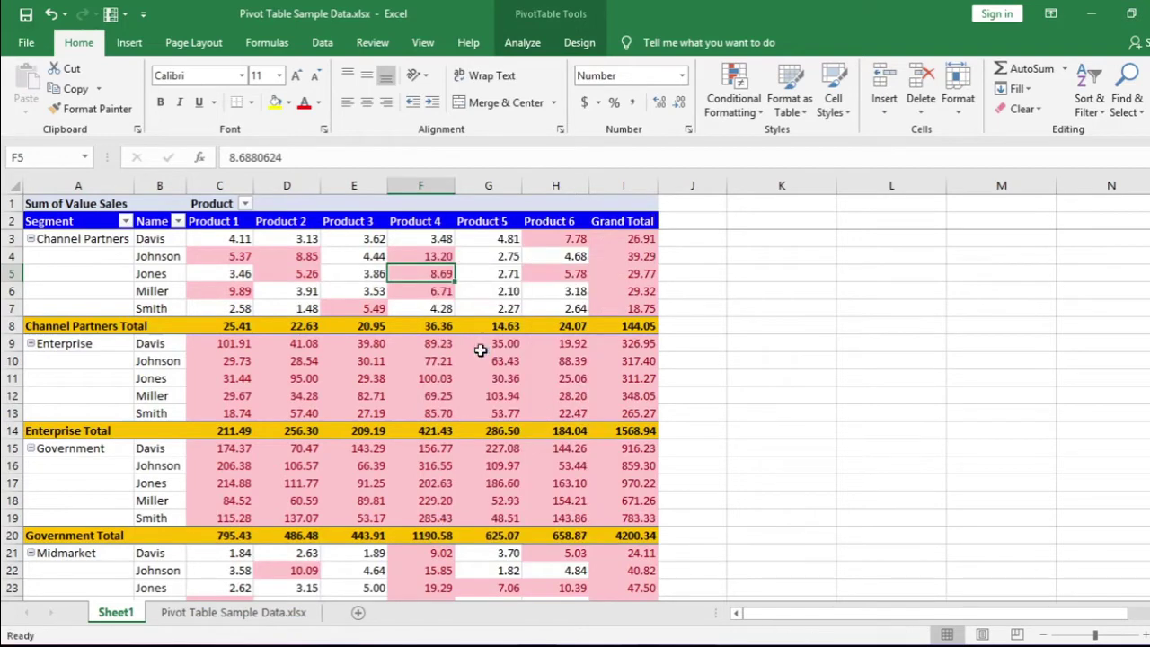
left_click(167, 325)
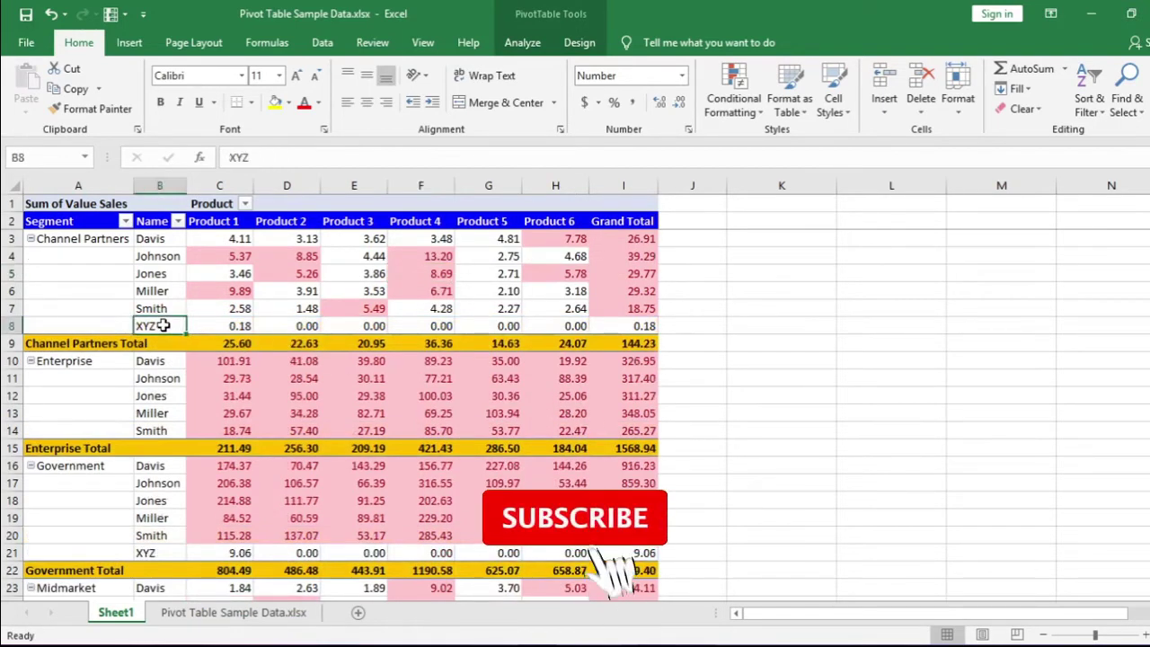
left_click_drag(167, 325, 296, 325)
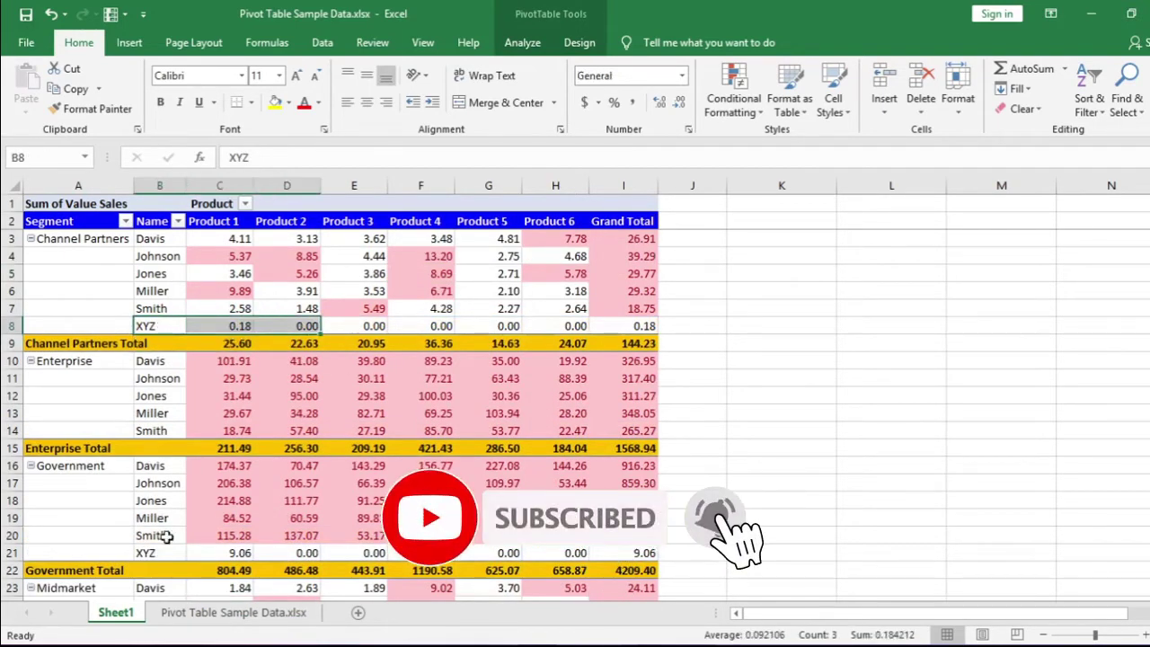
left_click_drag(155, 553, 268, 550)
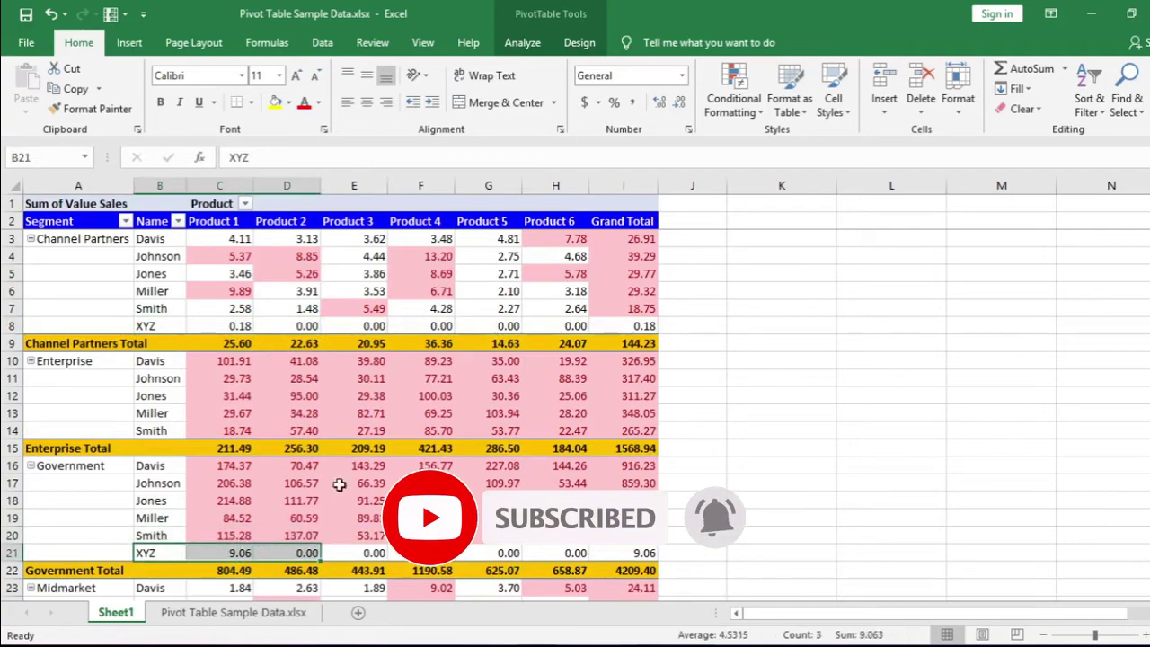
scroll(359, 471, "down", 5)
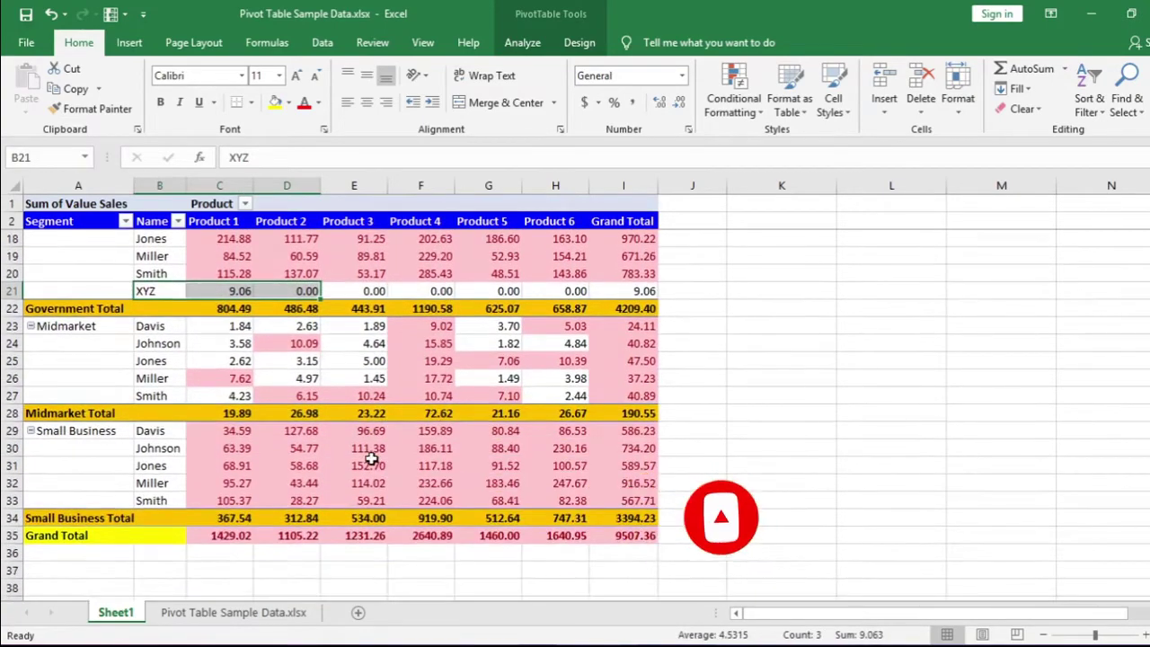
scroll(371, 459, "up", 5)
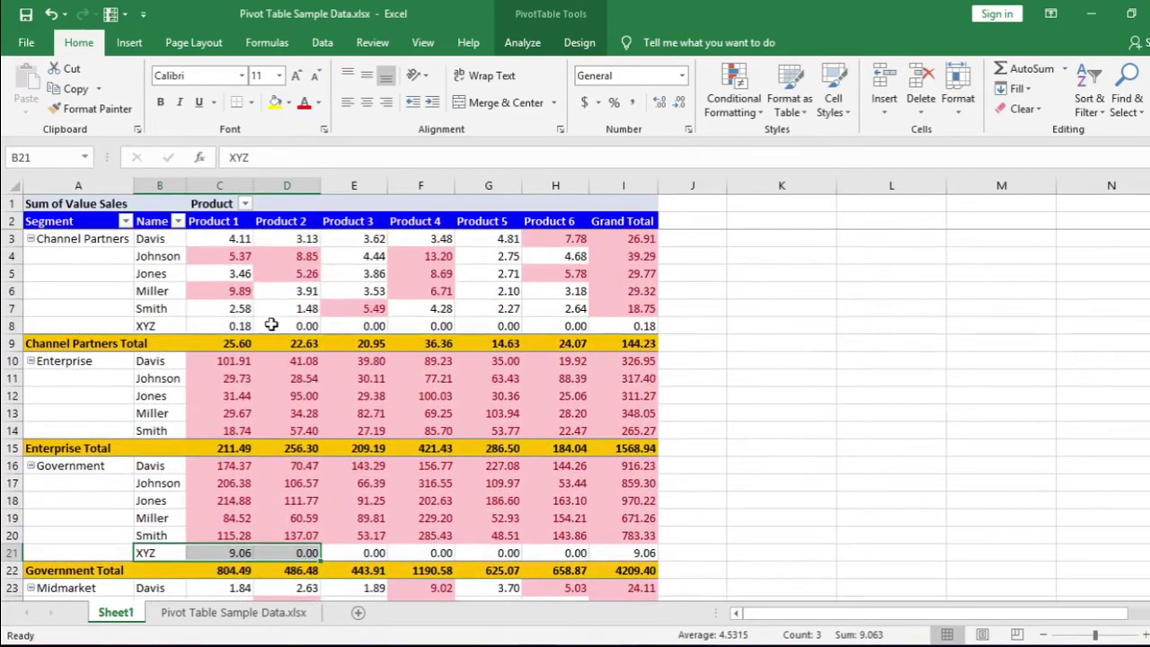
left_click(291, 289)
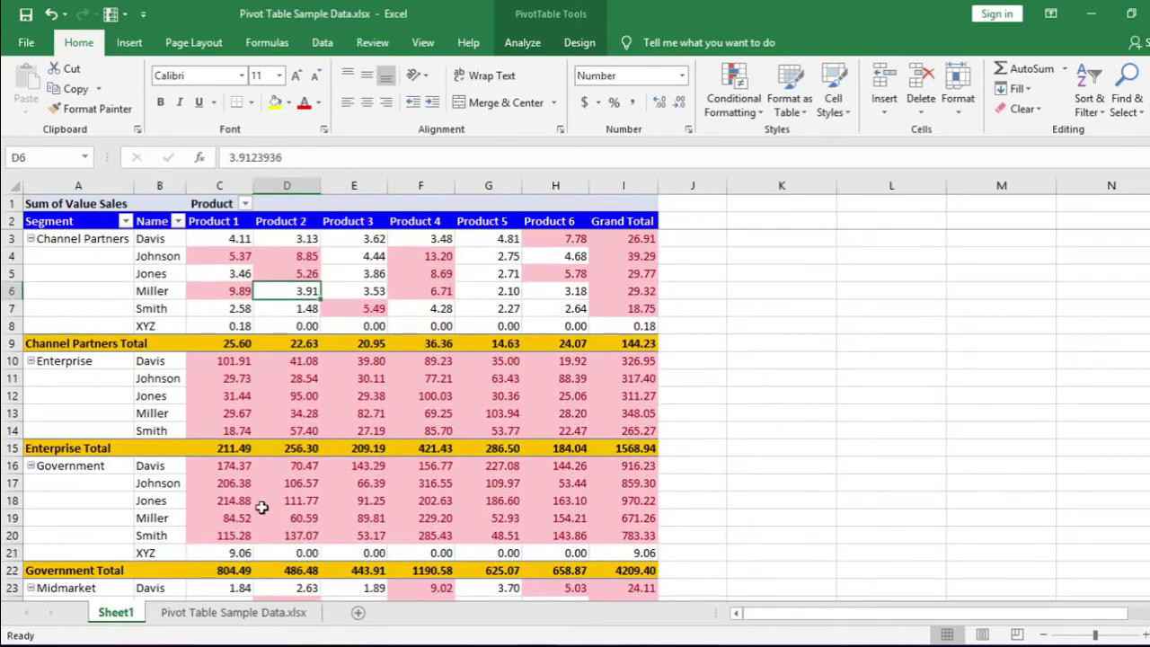
left_click(235, 553)
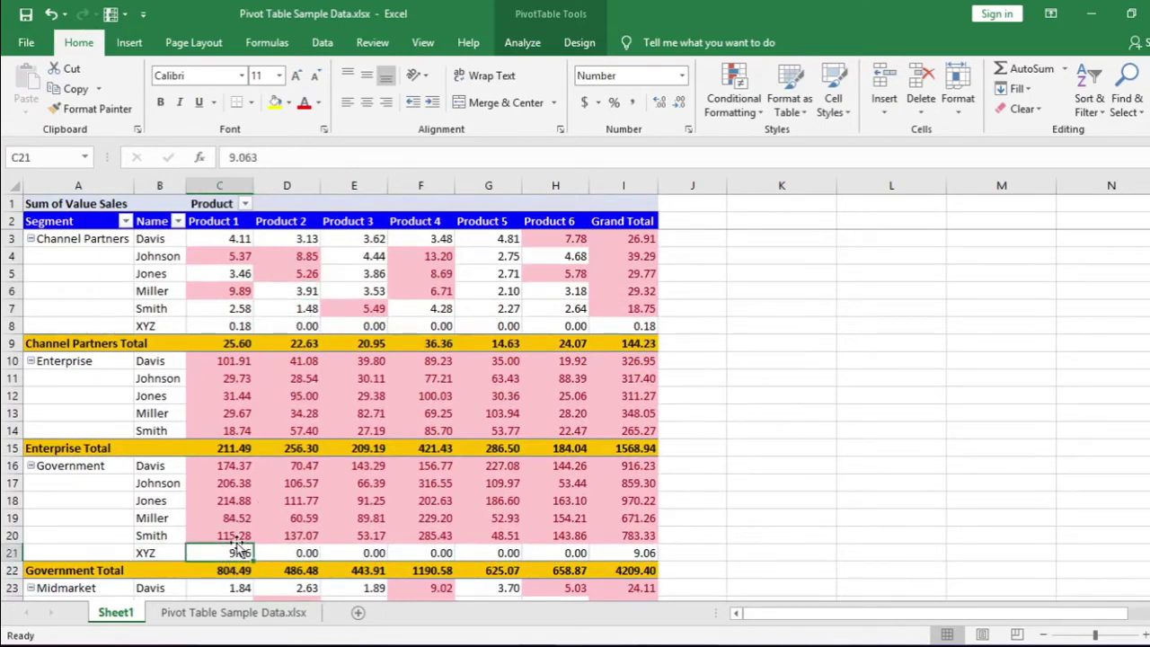
- Edit the Cell Value > 5 rule to apply to all cells showing values for Name and Product
left_click(734, 90)
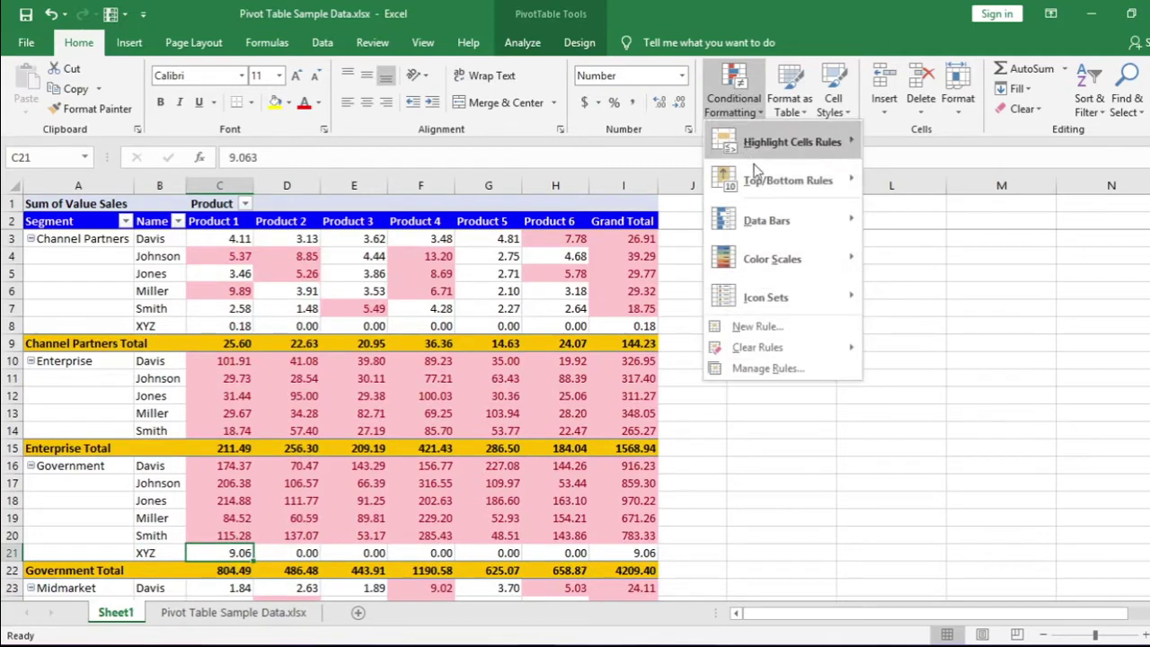
left_click(757, 370)
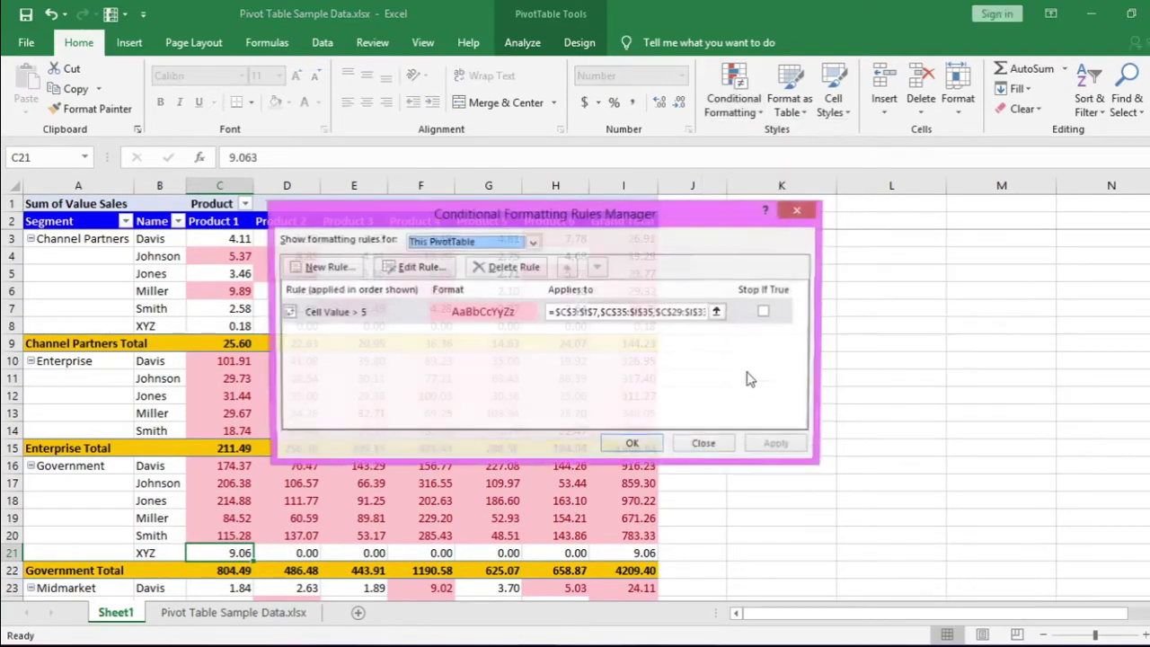
left_click(468, 321)
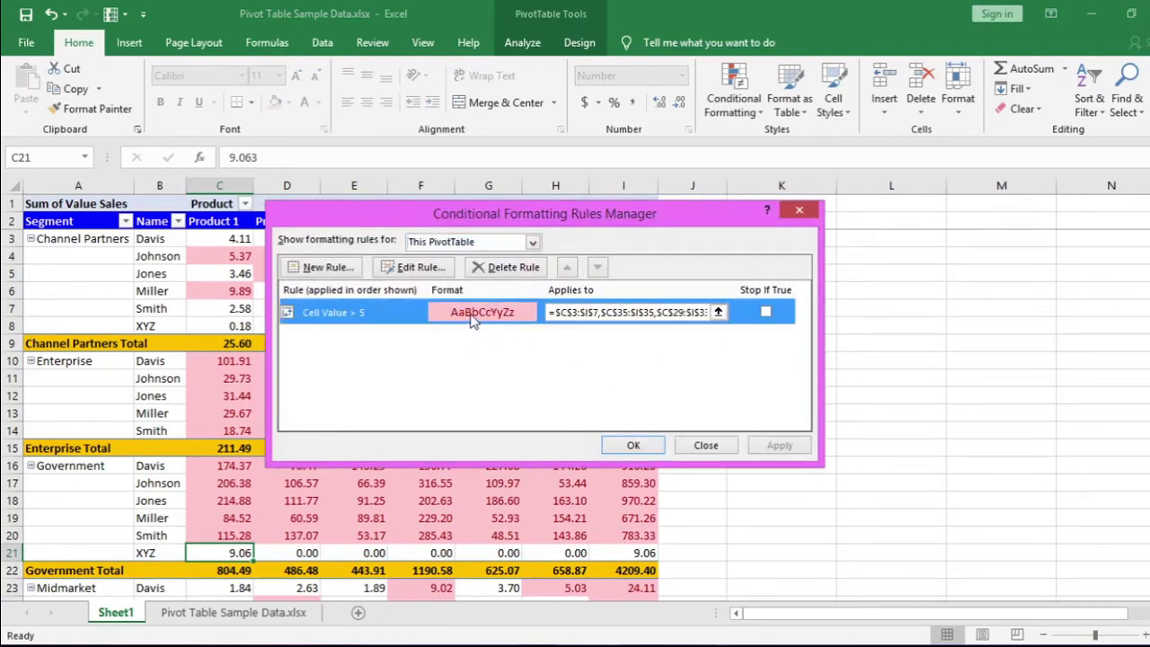
left_click(420, 268)
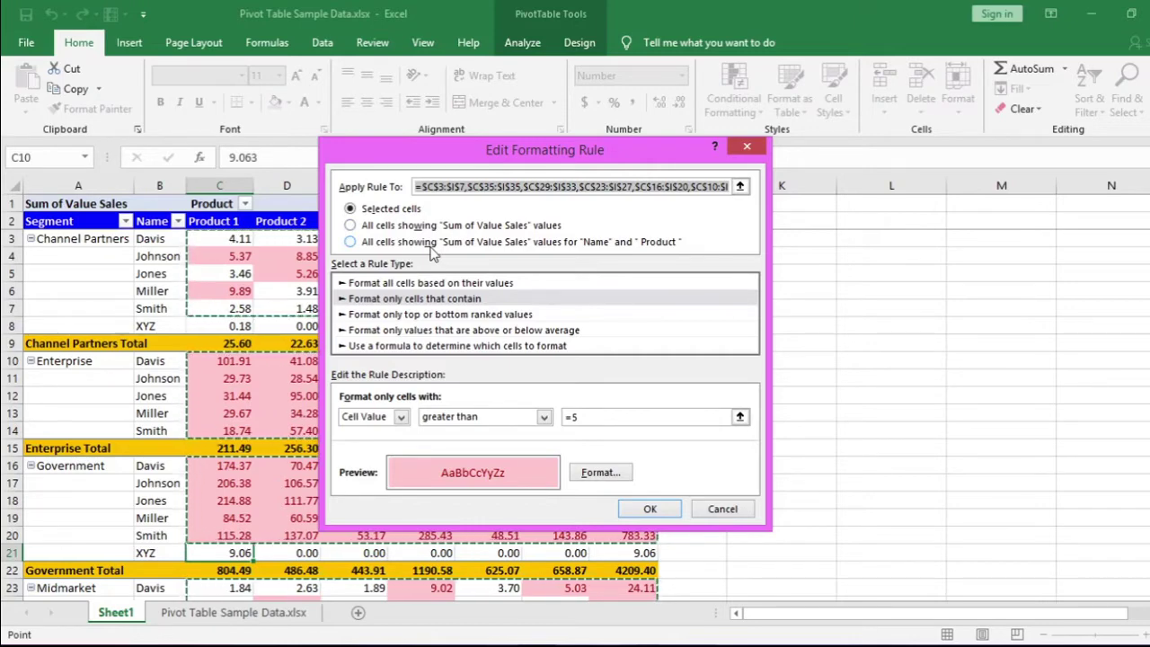
left_click(430, 244)
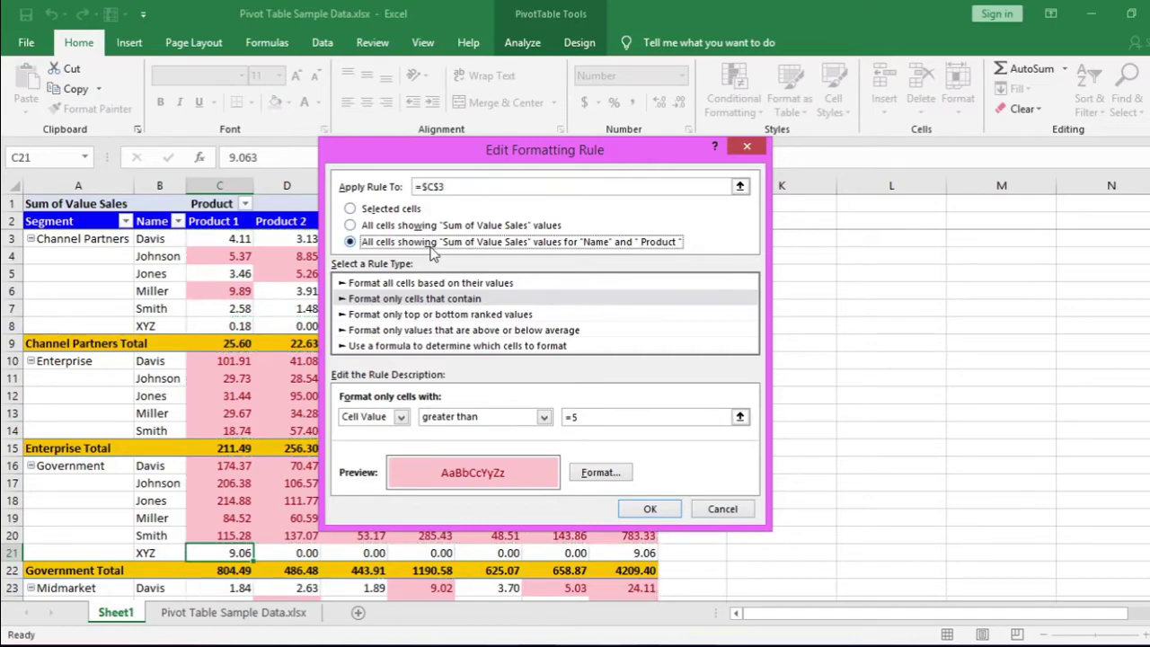
left_click(649, 508)
- Apply the rule changes, then clear all conditional formatting from Sheet1
left_click(633, 444)
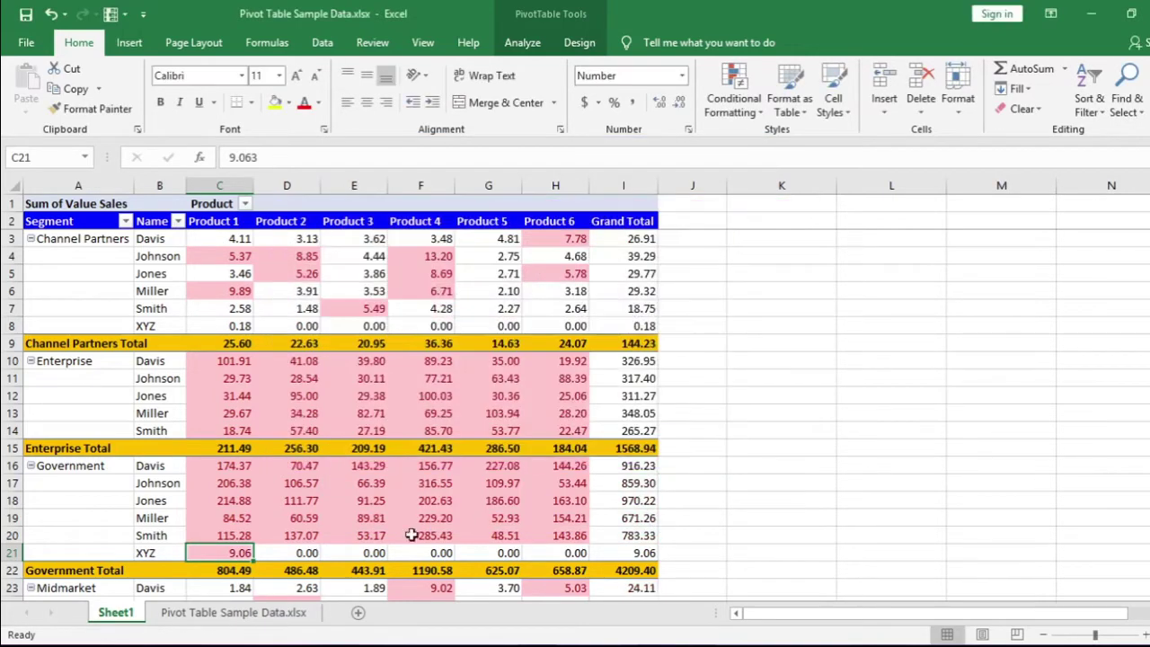
scroll(378, 414, "down", 1)
scroll(437, 346, "up", 1)
left_click(733, 101)
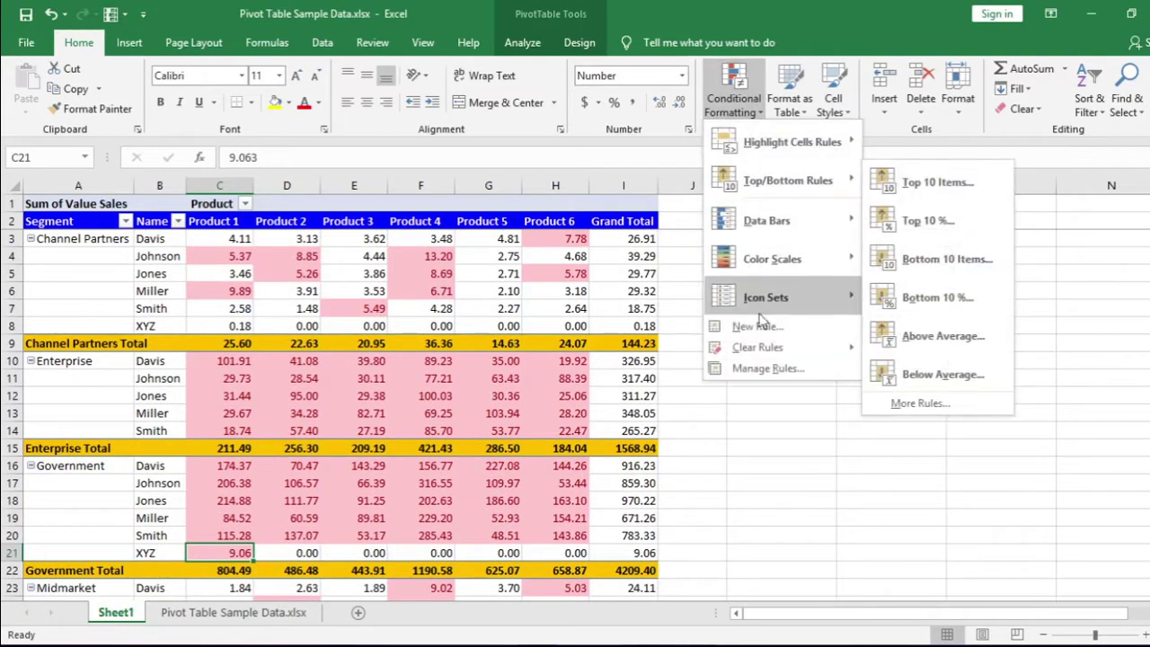
mouse_move(761, 348)
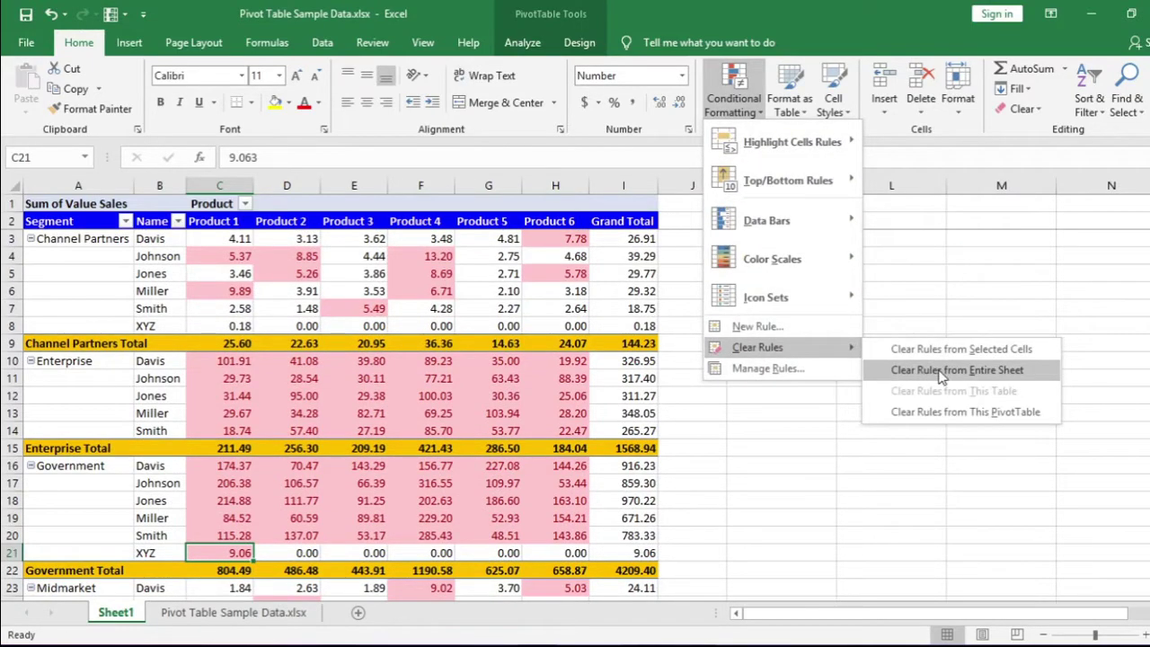
left_click(935, 369)
left_click(219, 256)
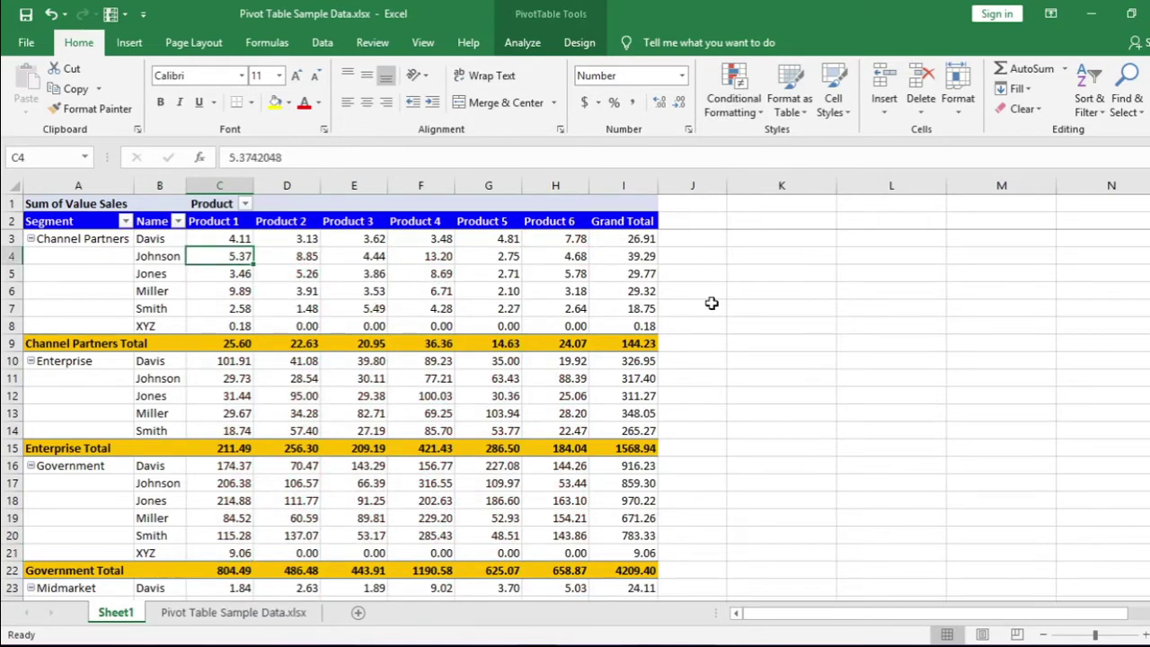
- Shrink the source data table back to row 5601, excluding the XYZ rows
left_click(234, 611)
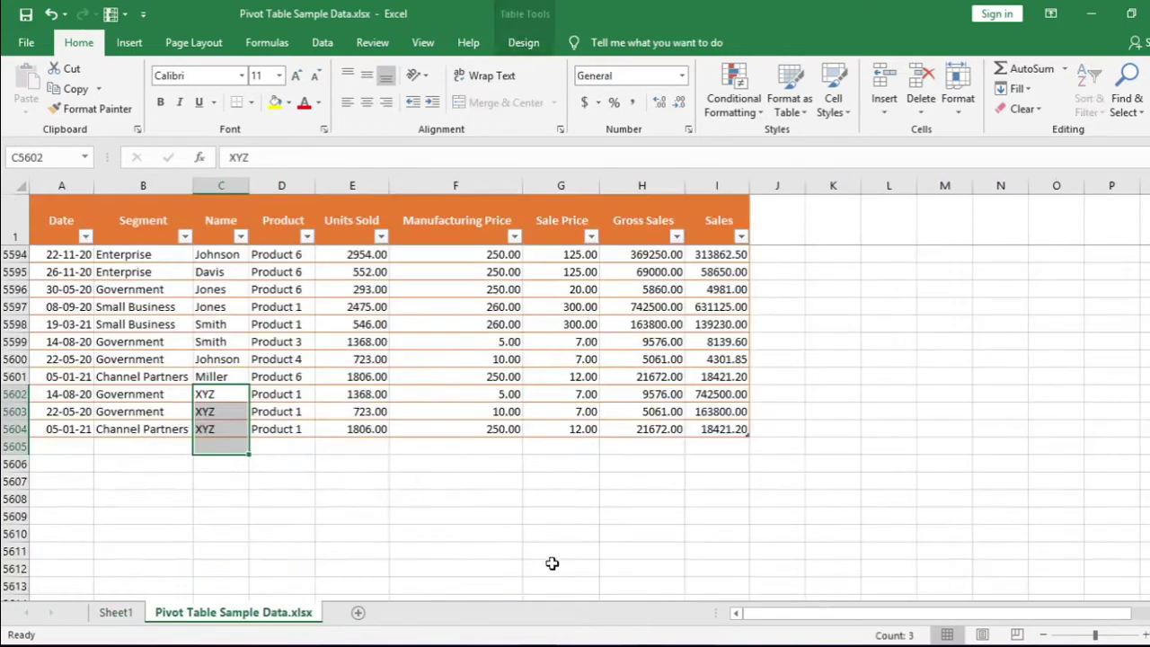
left_click_drag(749, 435, 745, 385)
left_click(115, 612)
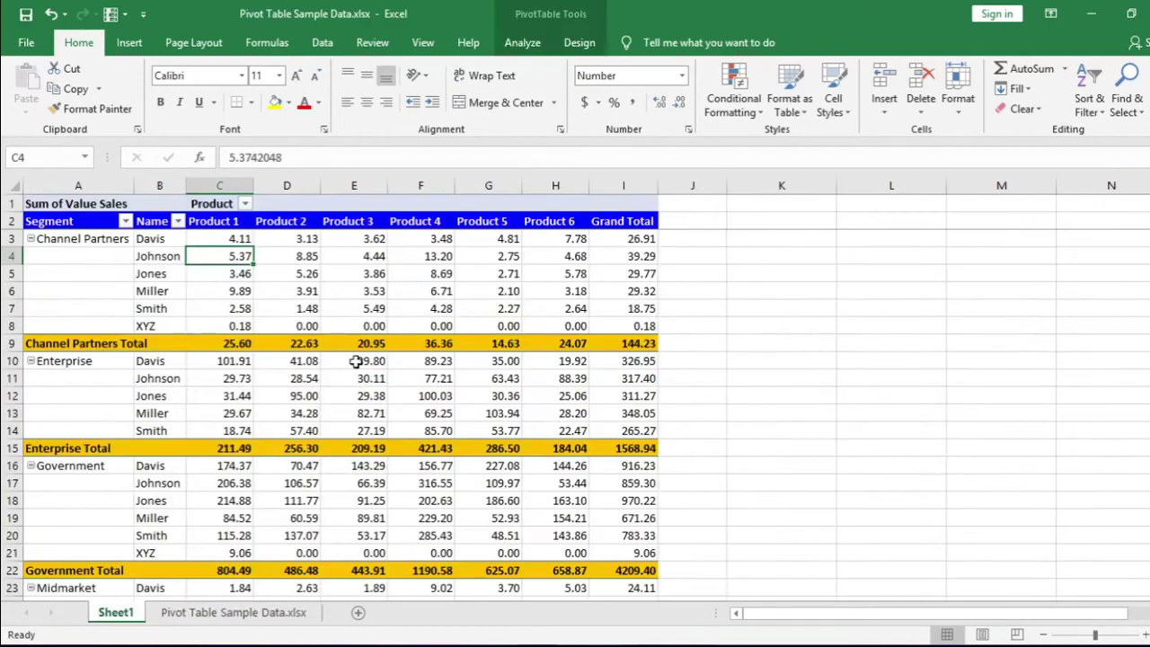
right_click(316, 308)
- Refresh the pivot table, then add a light red greater-than rule covering all Name and Product values
left_click(342, 362)
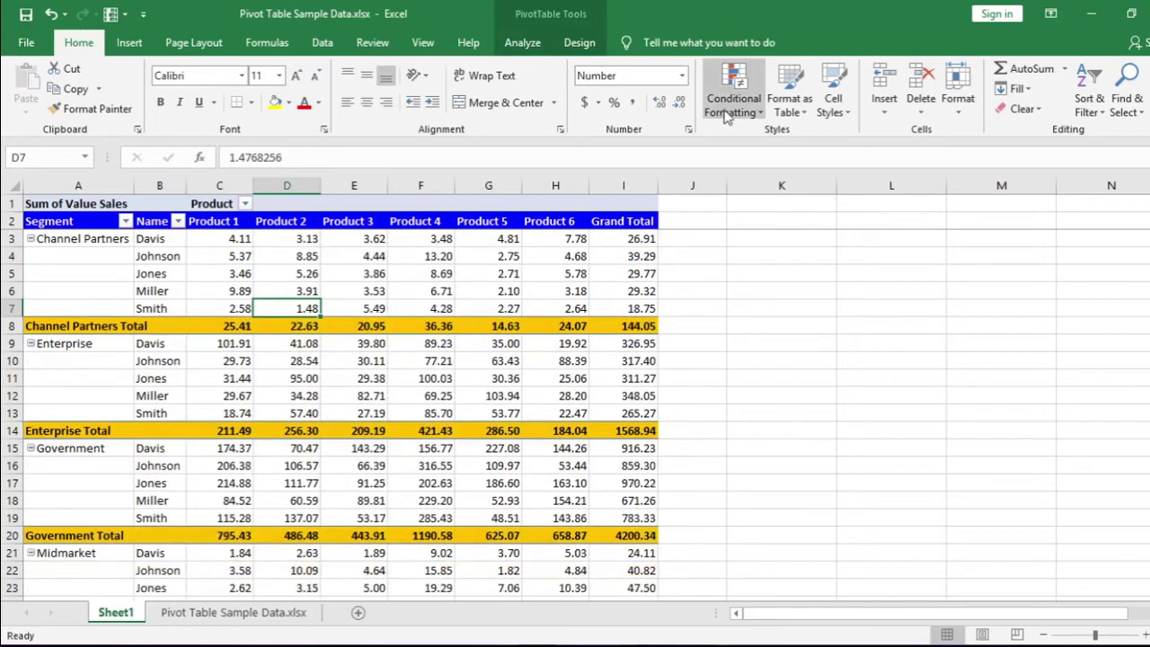
left_click(733, 90)
mouse_move(788, 150)
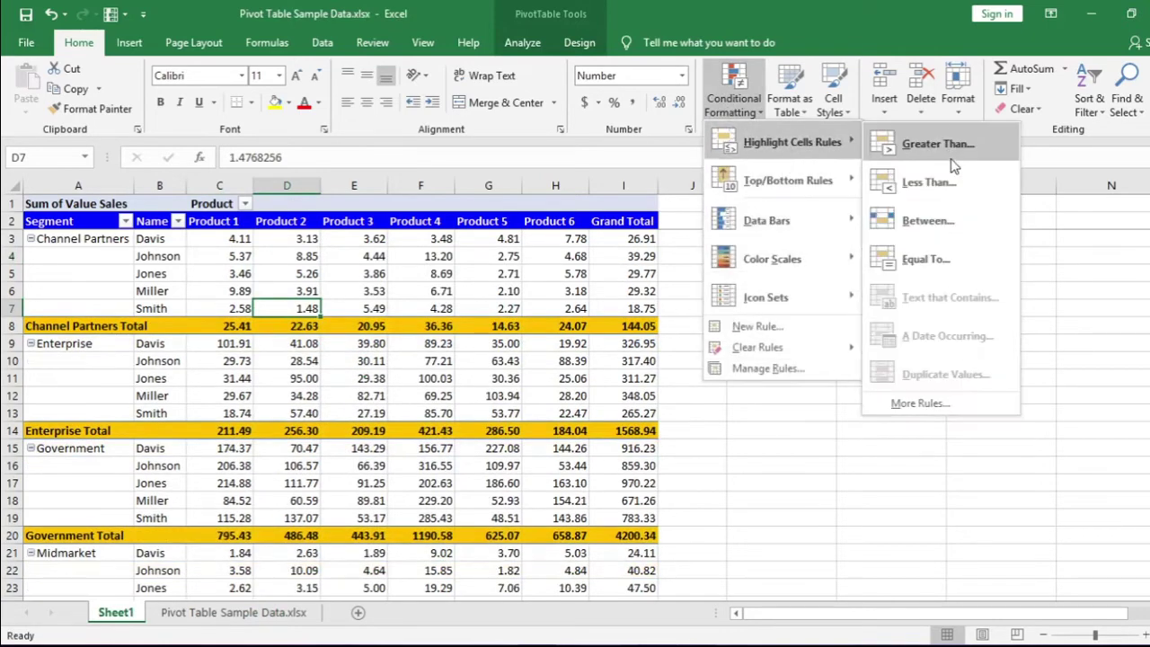
left_click(936, 144)
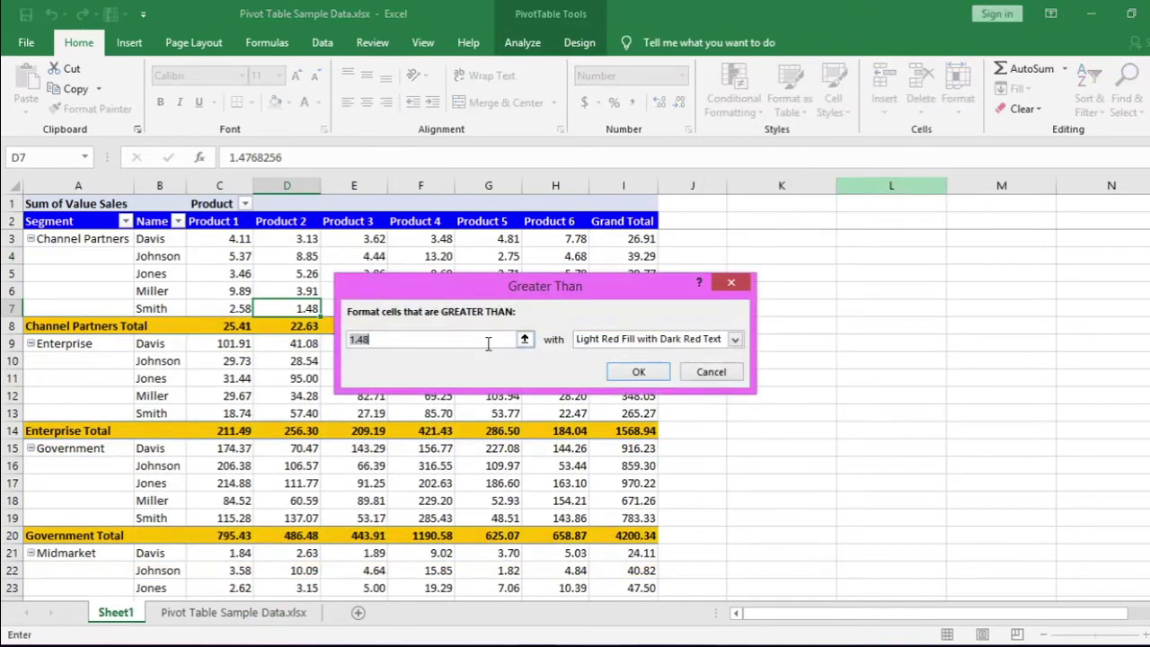
type("4")
left_click(637, 371)
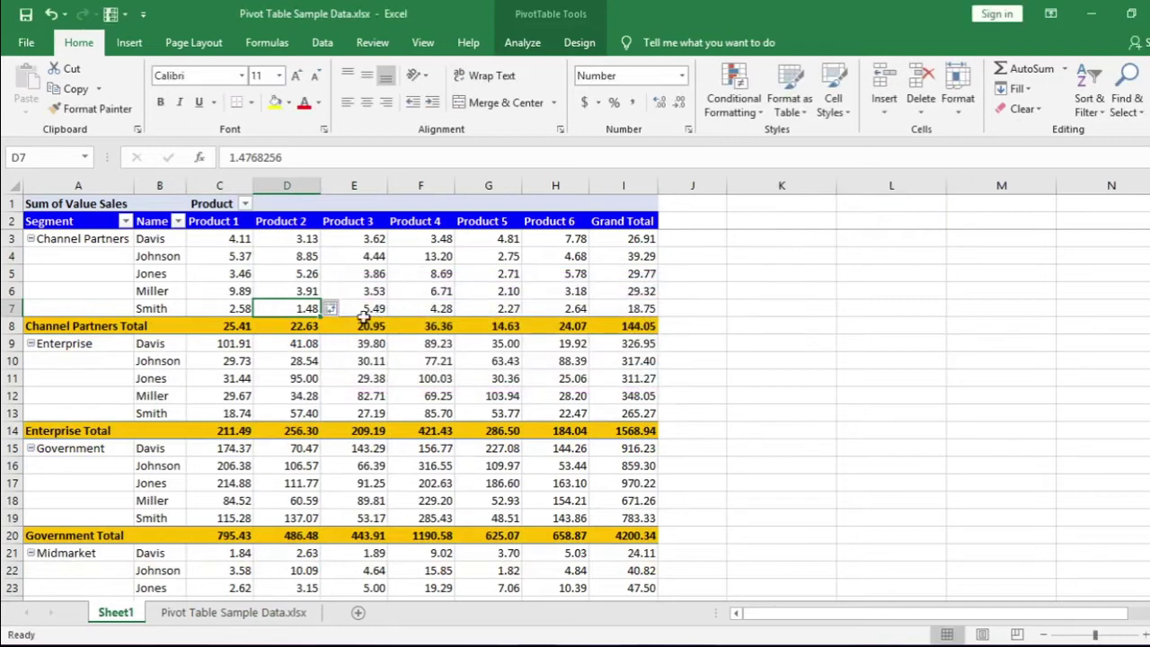
left_click(332, 309)
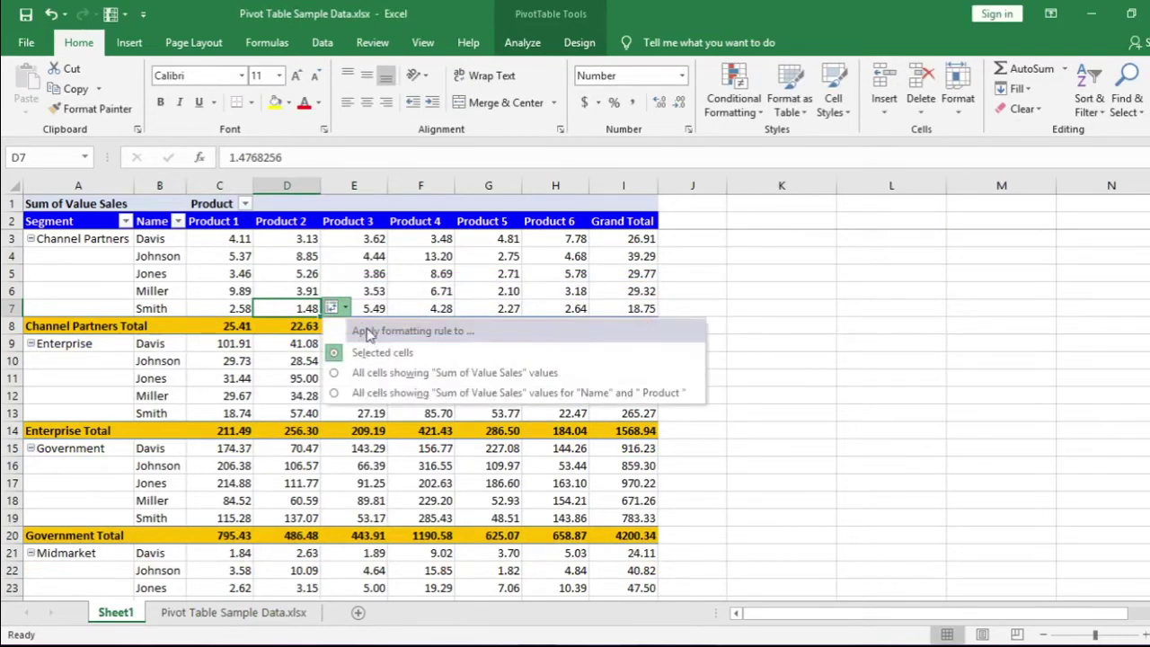
left_click(371, 393)
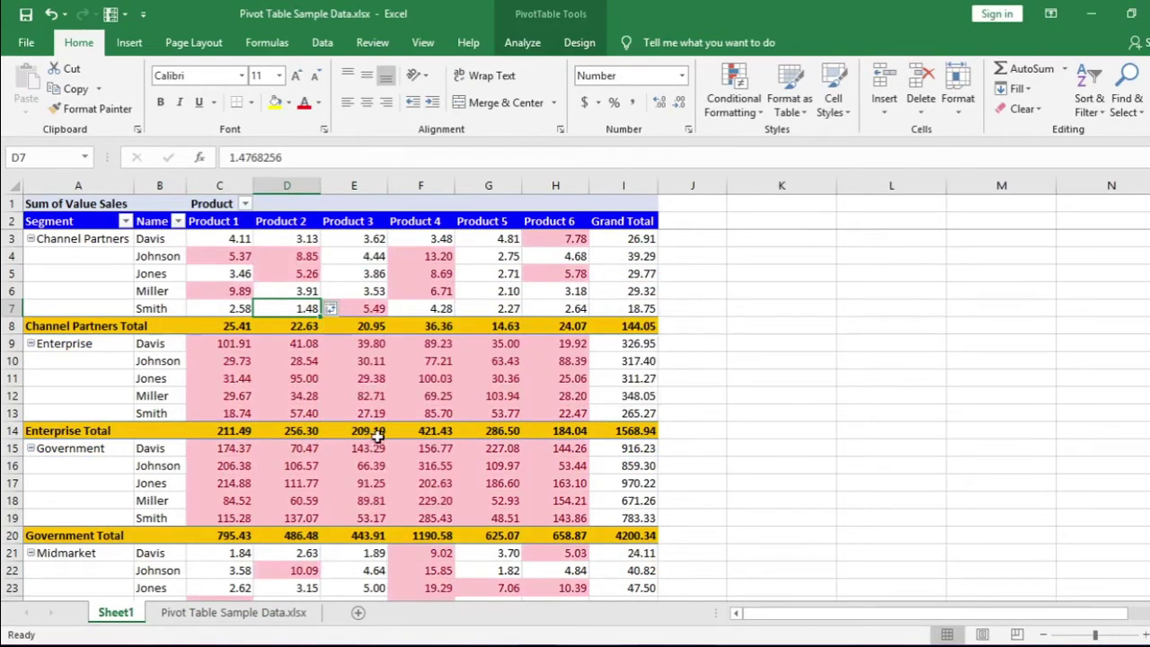
- Extend the data table to row 5604 again and refresh the Sheet1 pivot table
left_click(239, 612)
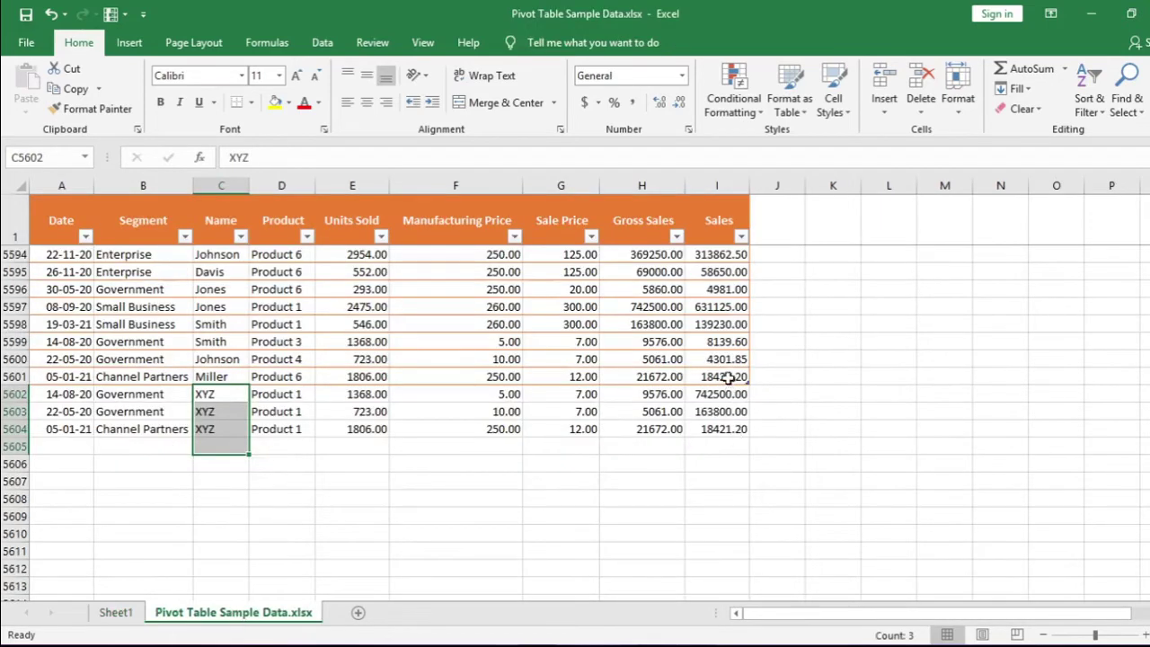
left_click_drag(746, 383, 751, 435)
left_click(117, 615)
right_click(325, 331)
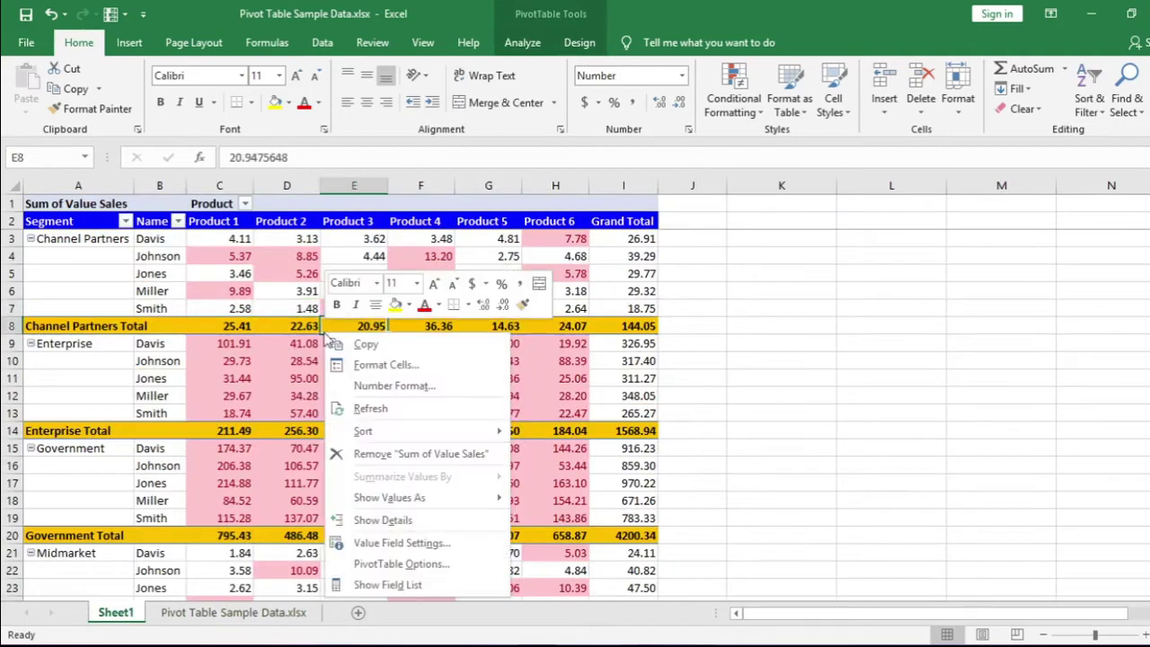
left_click(364, 408)
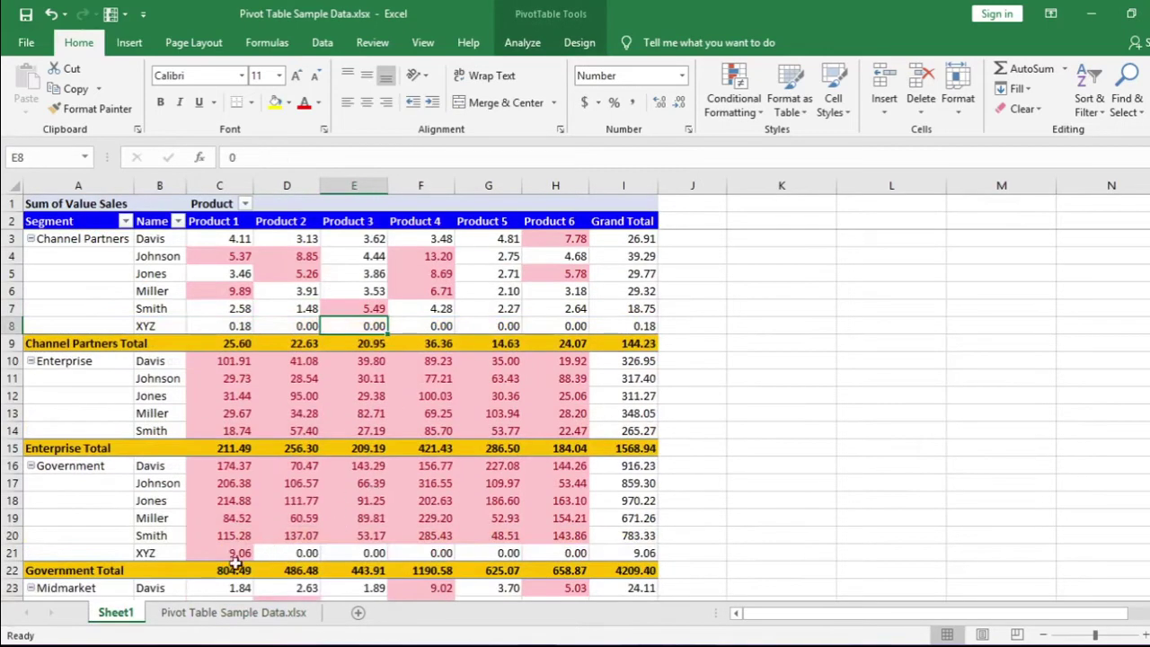
- Review XYZ's 9.06 in C21 and the 9507.36 Grand Total, then select cell F4
left_click(219, 554)
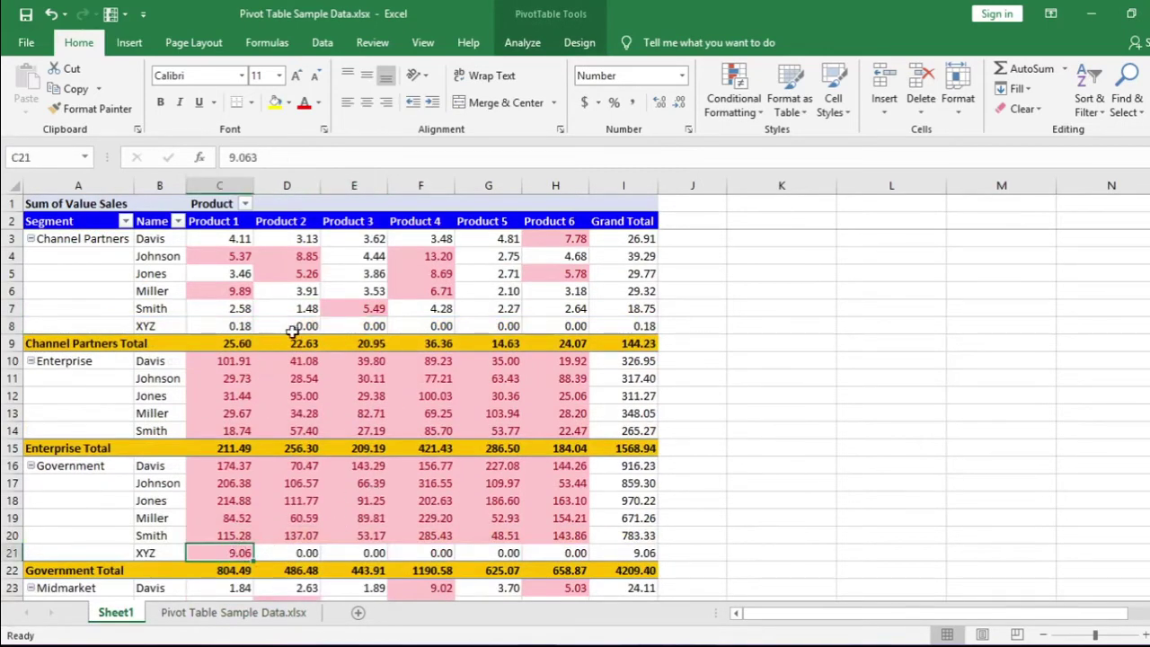
scroll(399, 420, "down", 2)
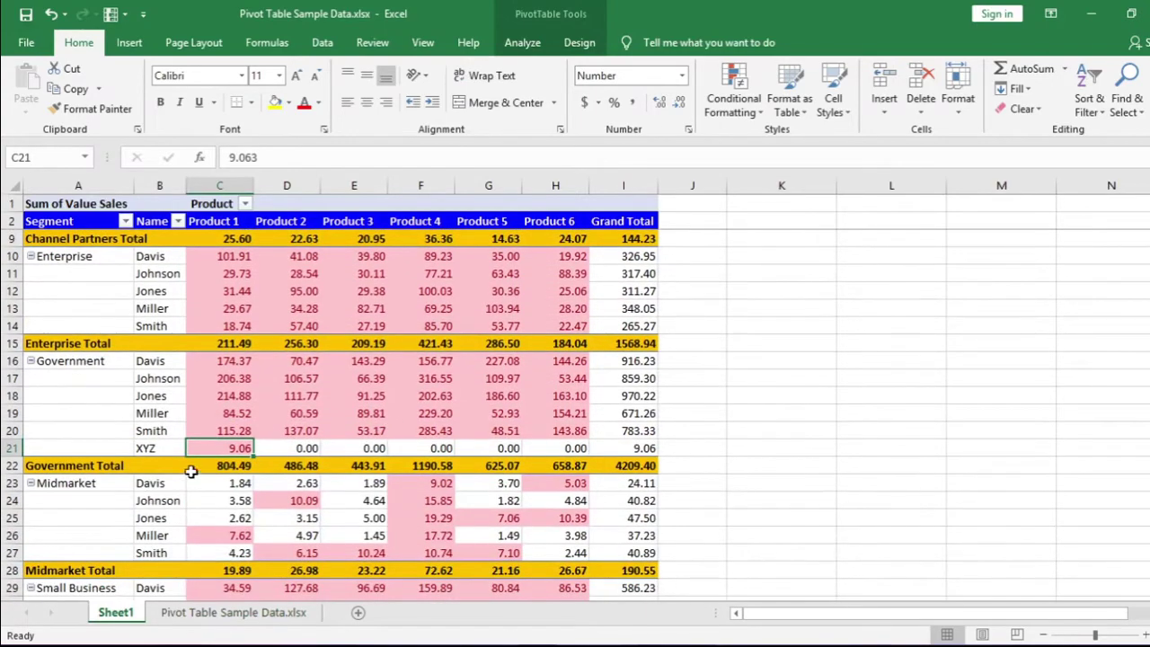
scroll(292, 465, "down", 1)
scroll(299, 470, "down", 2)
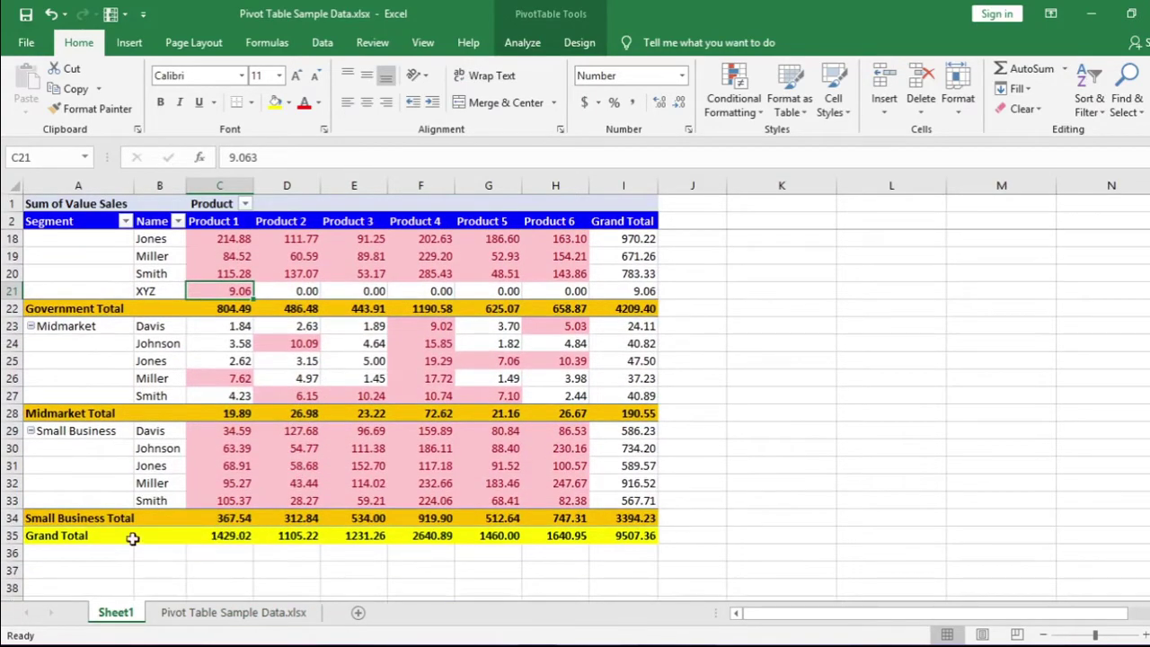
left_click(63, 529)
left_click(89, 537)
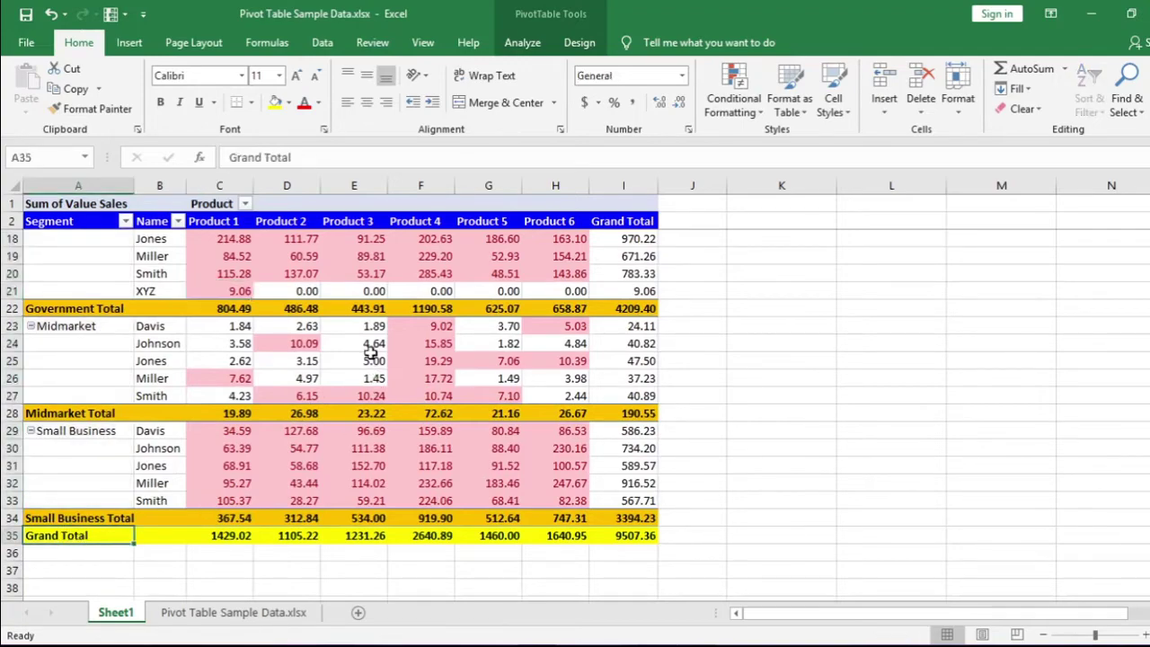
scroll(375, 352, "up", 5)
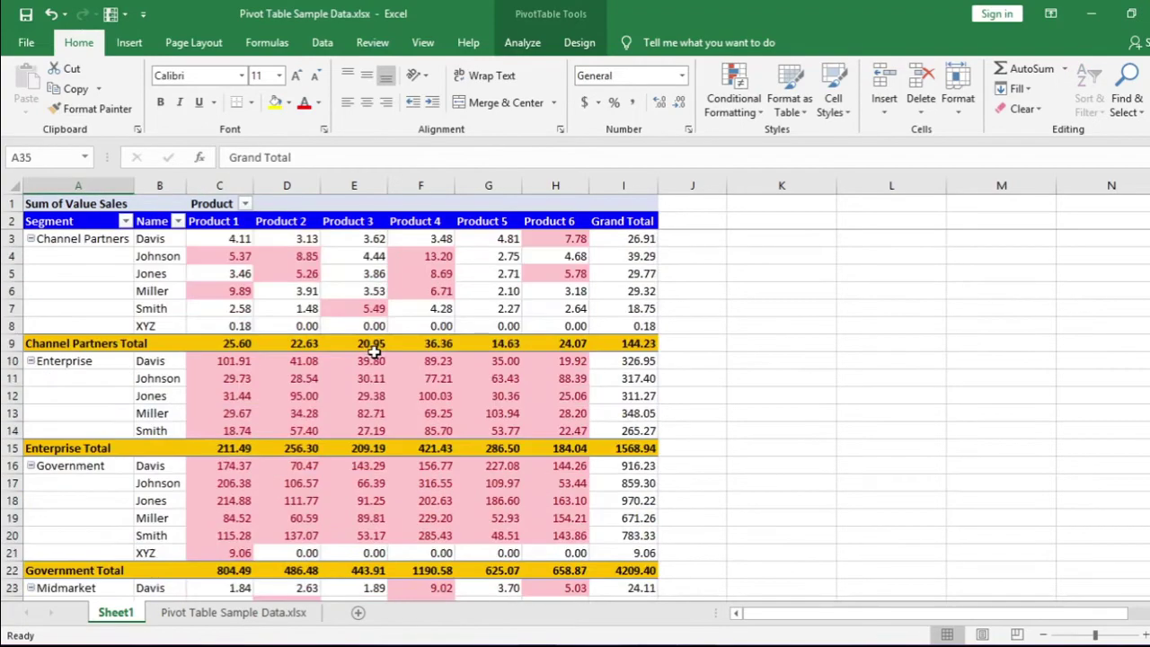
left_click(420, 256)
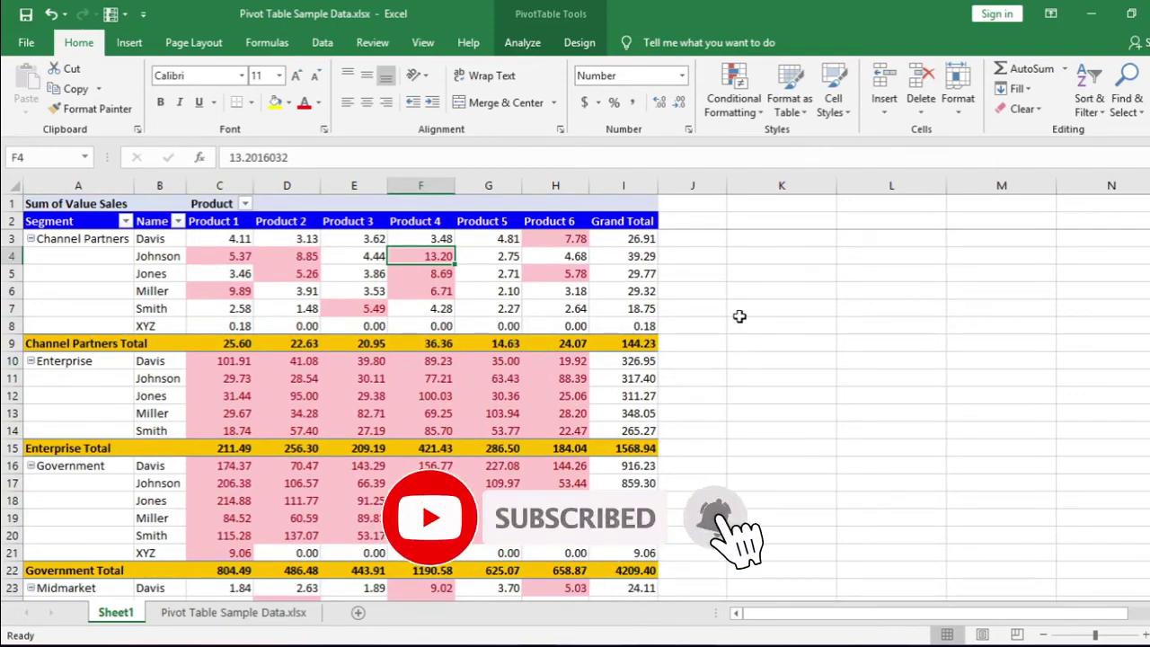
- Add the 3 Arrows (Colored) icon set to F4 and extend it to all Name and Product values
left_click(759, 105)
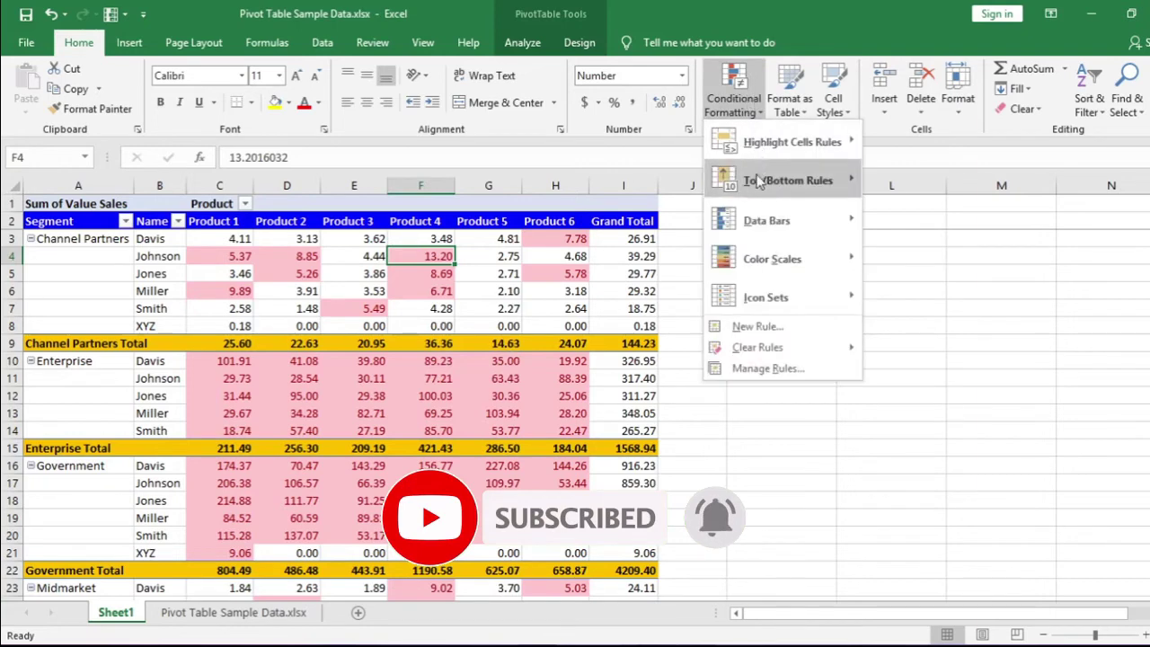
mouse_move(781, 305)
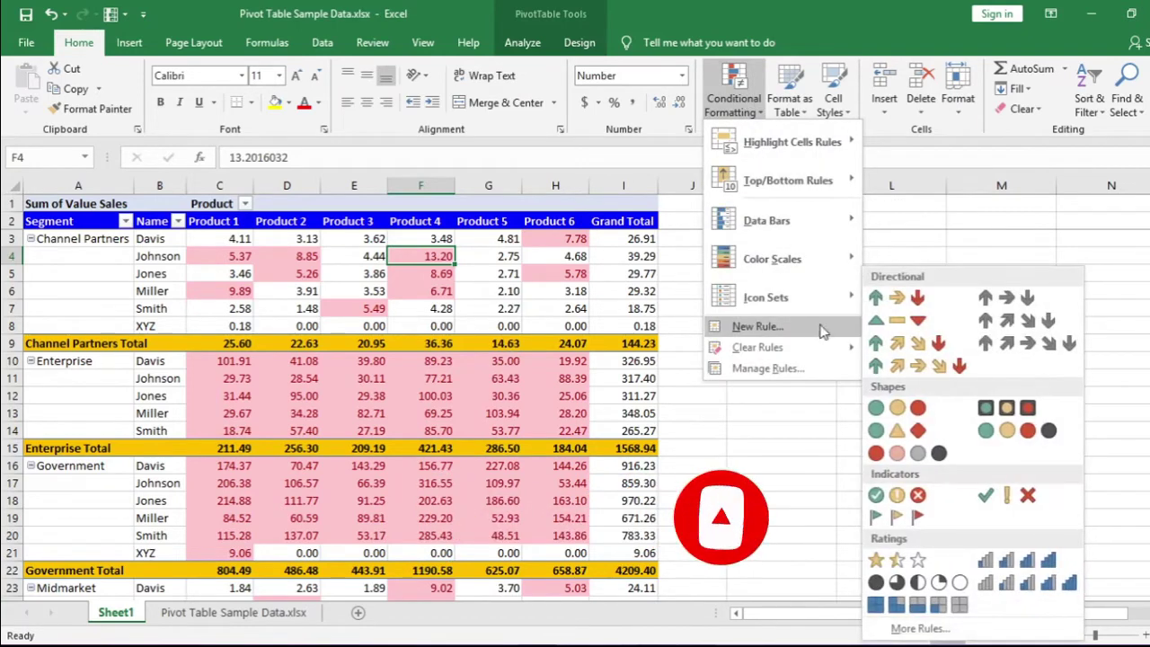
left_click(917, 304)
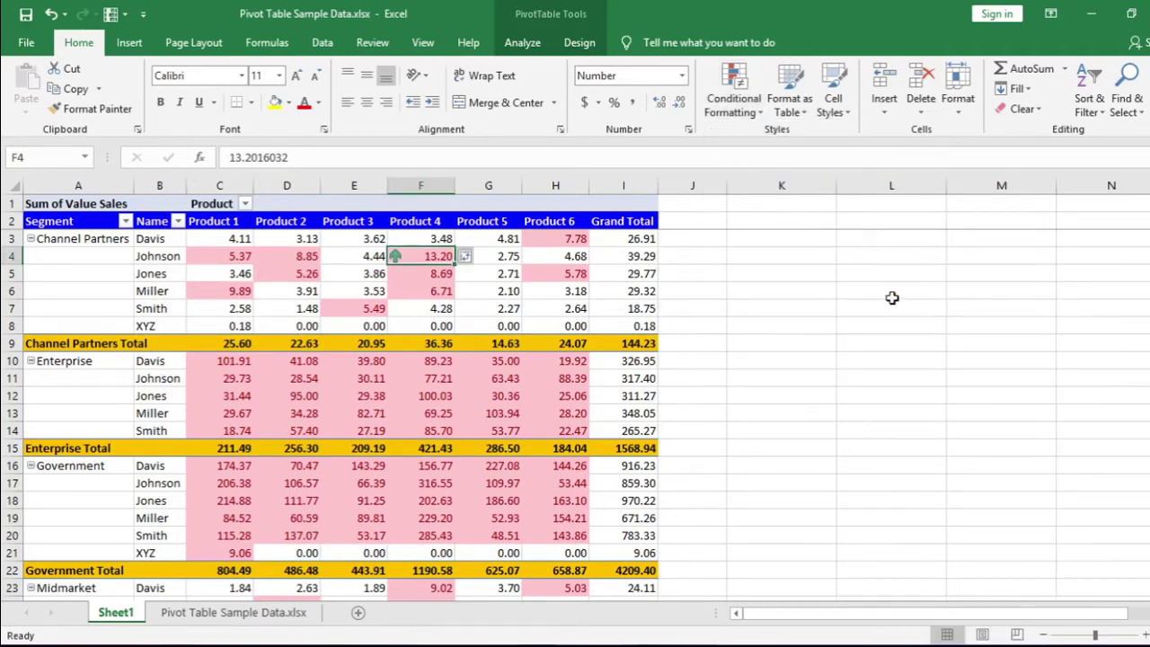
left_click(466, 257)
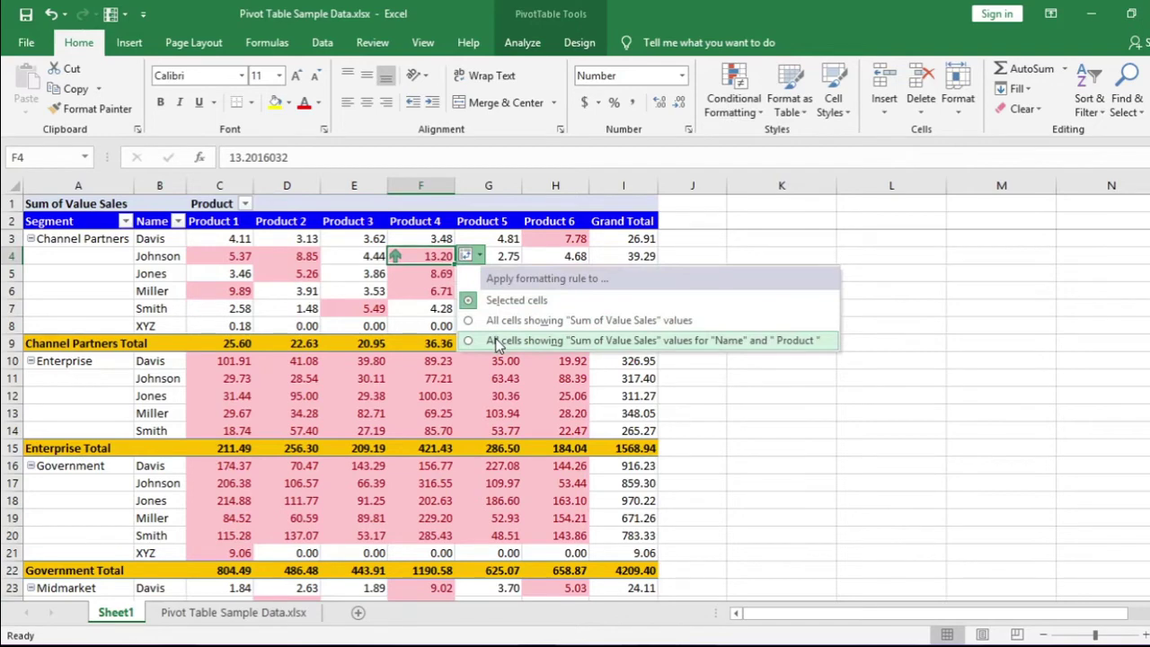
left_click(497, 341)
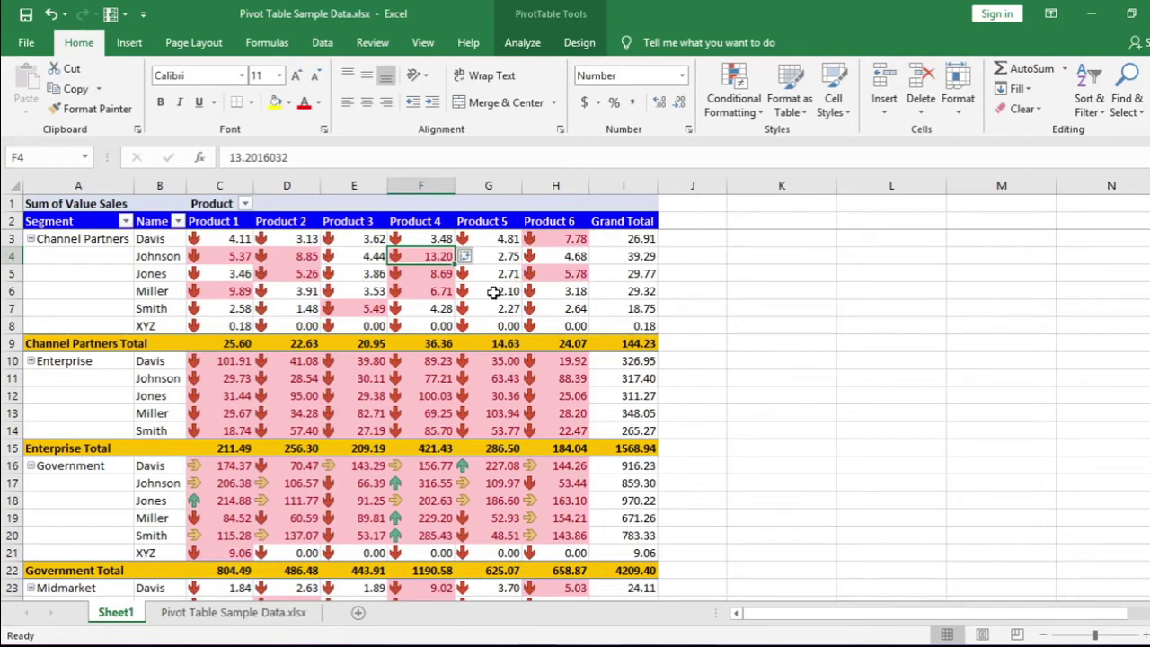
- Delete the Cell Value > 5 highlight rule from the pivot's conditional formatting rules
left_click(732, 100)
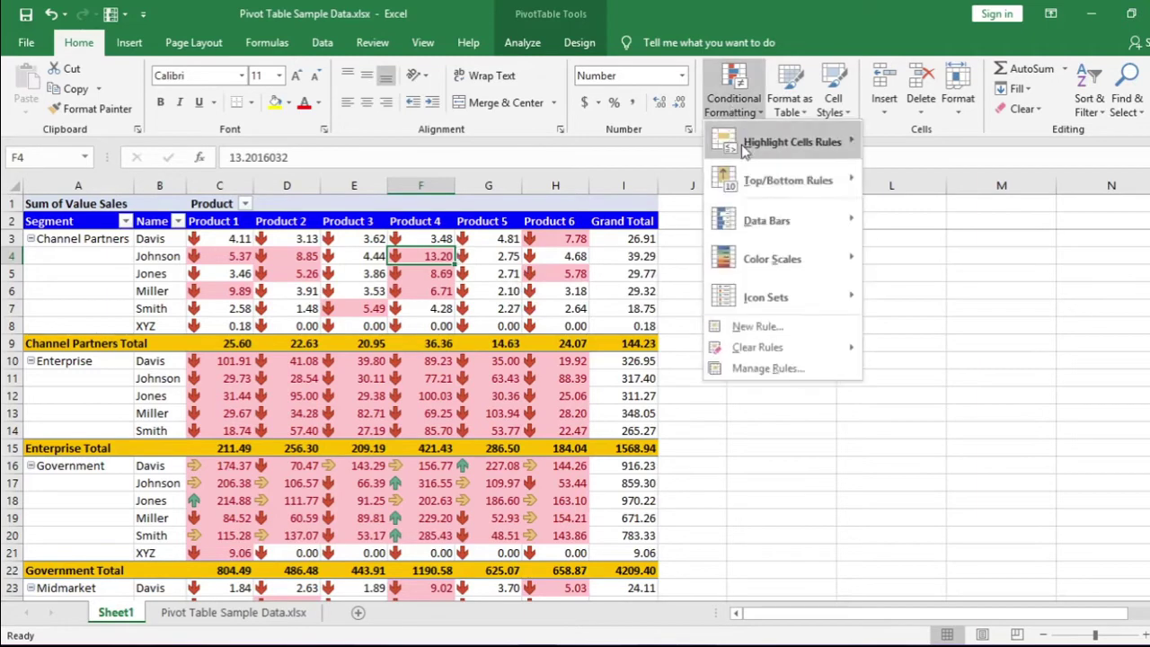
left_click(717, 367)
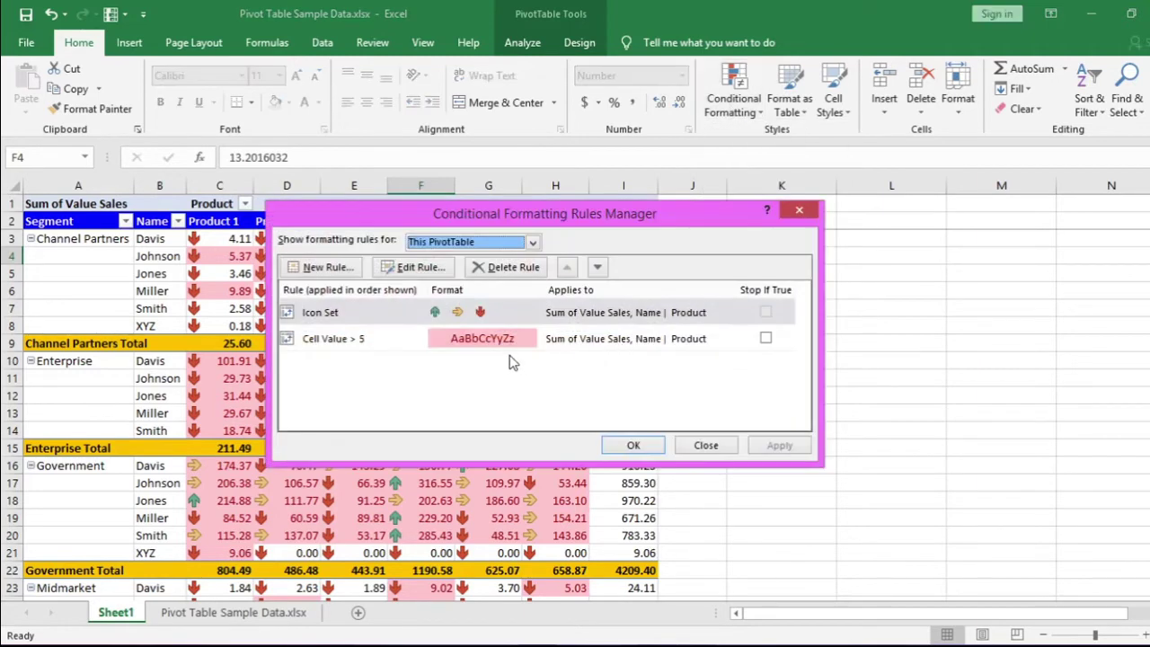
left_click(375, 345)
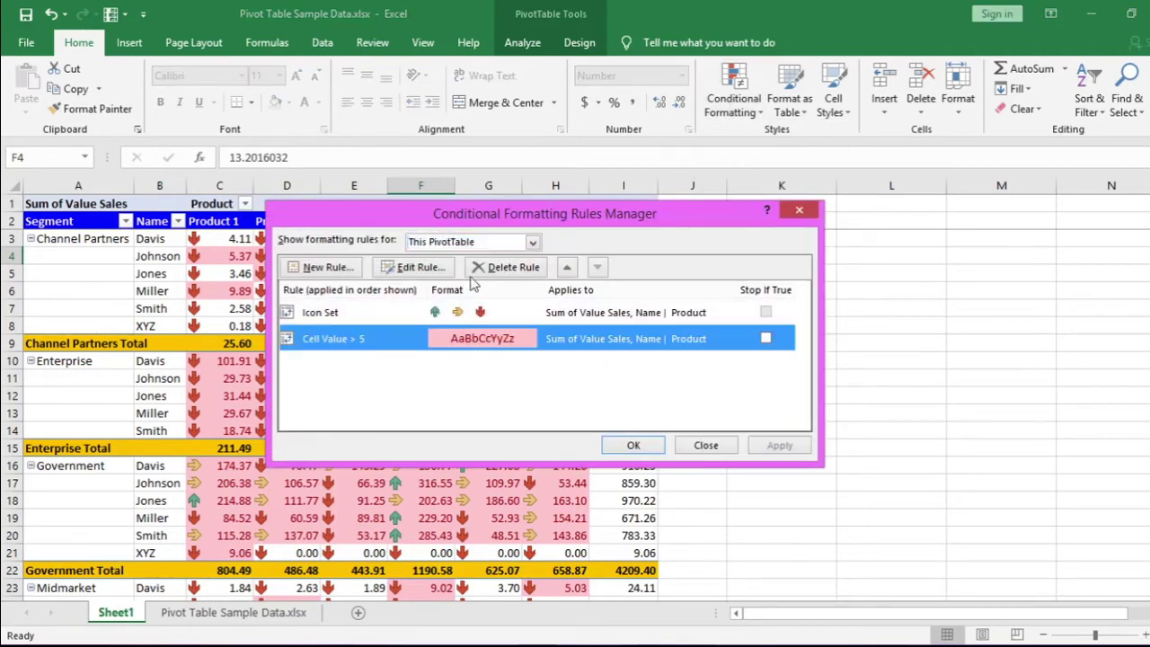
left_click(503, 267)
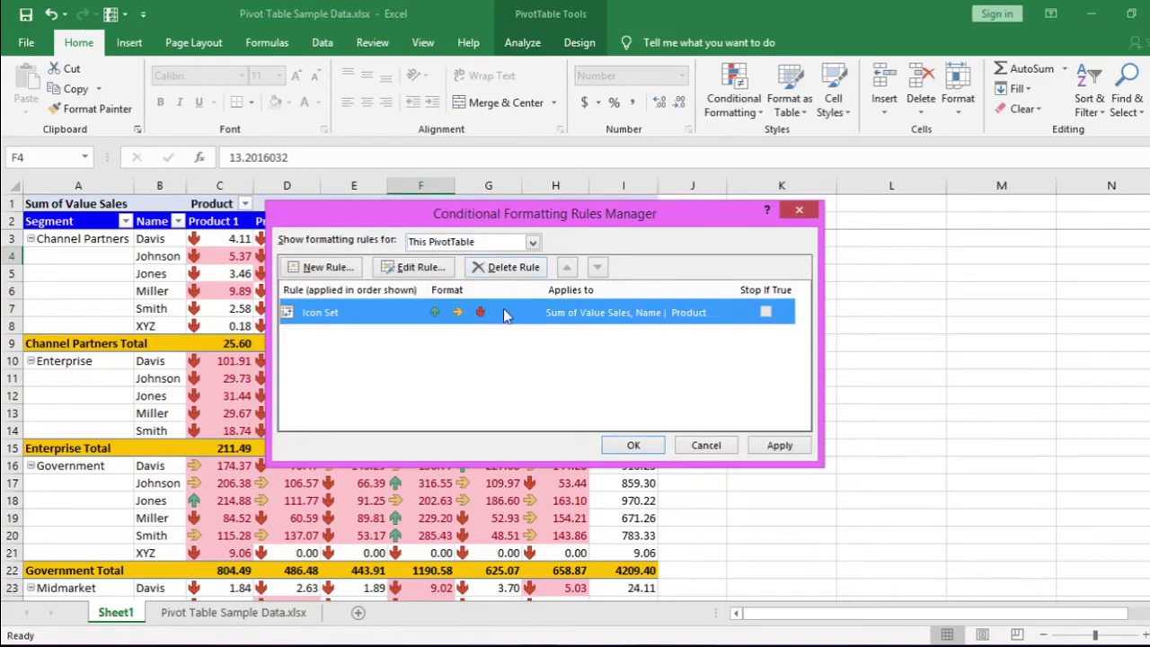
- In the icon-set rule, change both threshold types to Number
left_click(427, 270)
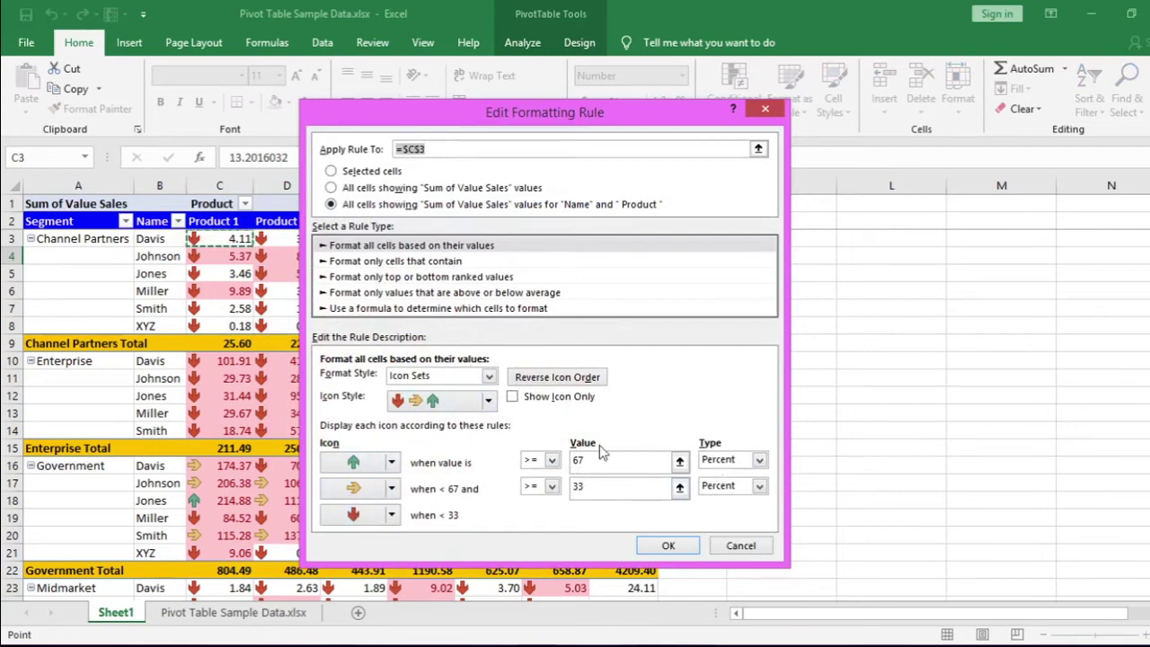
left_click(759, 460)
left_click(724, 473)
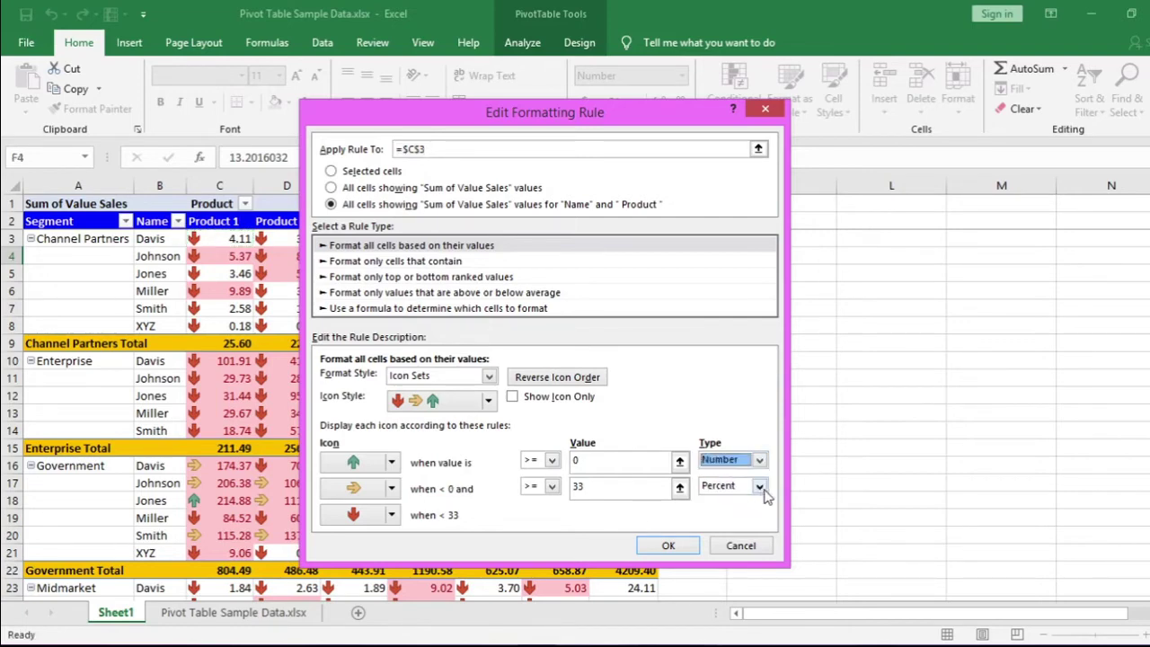
left_click(760, 488)
left_click(747, 501)
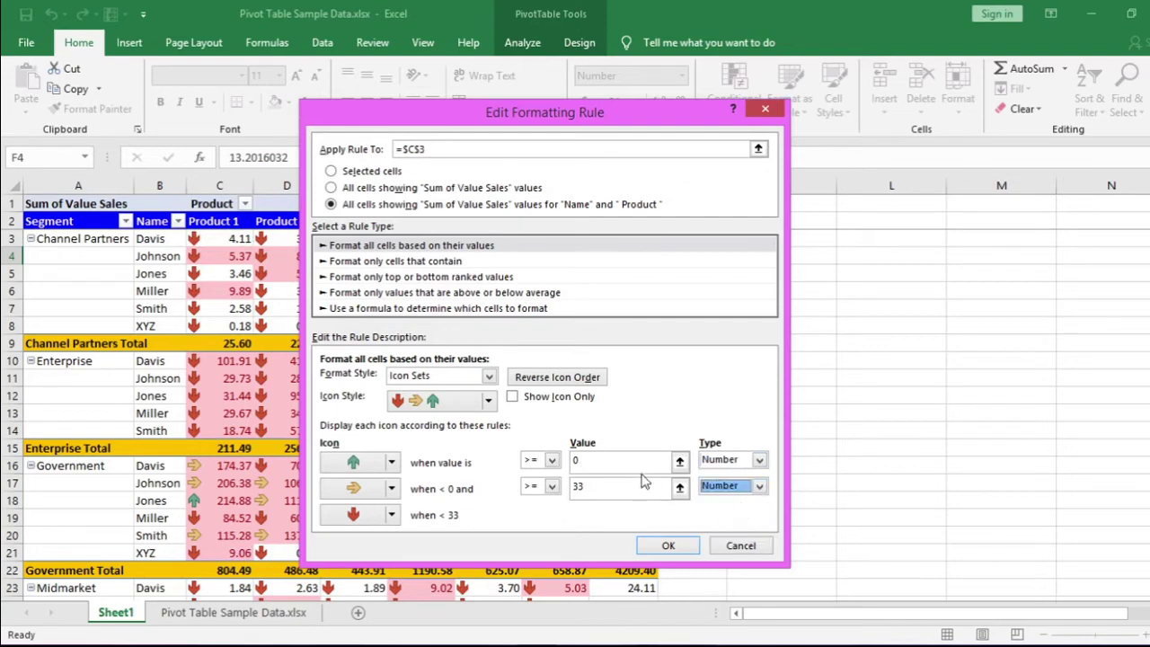
- Set the green arrow threshold to 30 and the middle threshold to 10
left_click(593, 461)
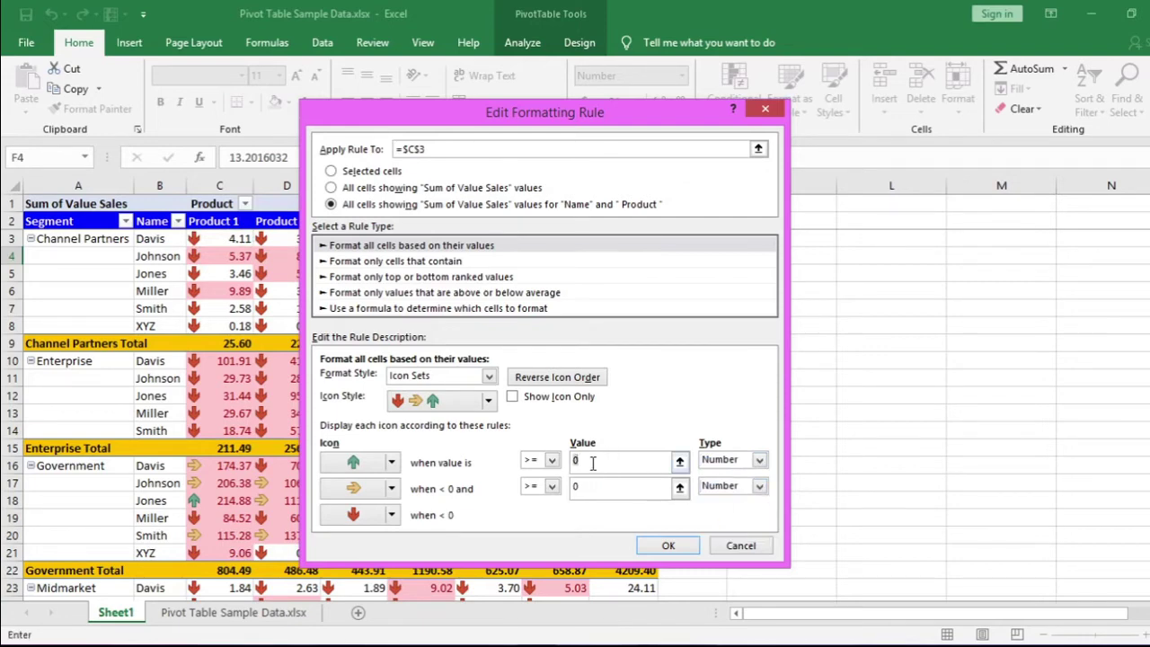
key("BackSpace")
type("=")
key("ctrl+Down")
left_click_drag(609, 461, 516, 453)
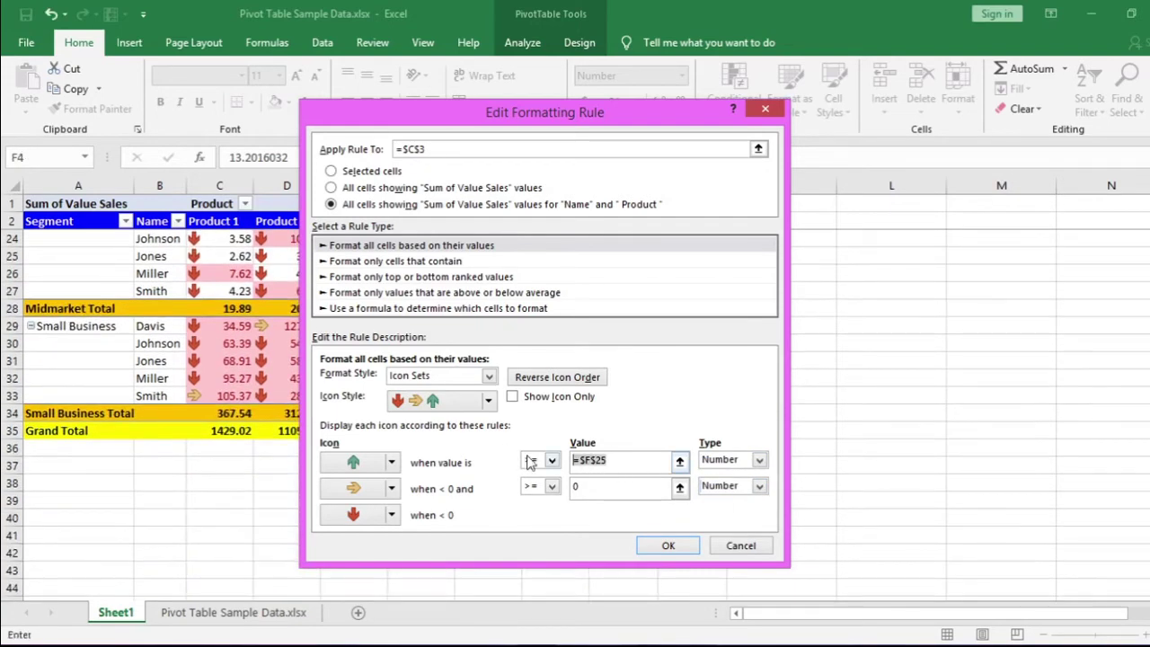
type("30")
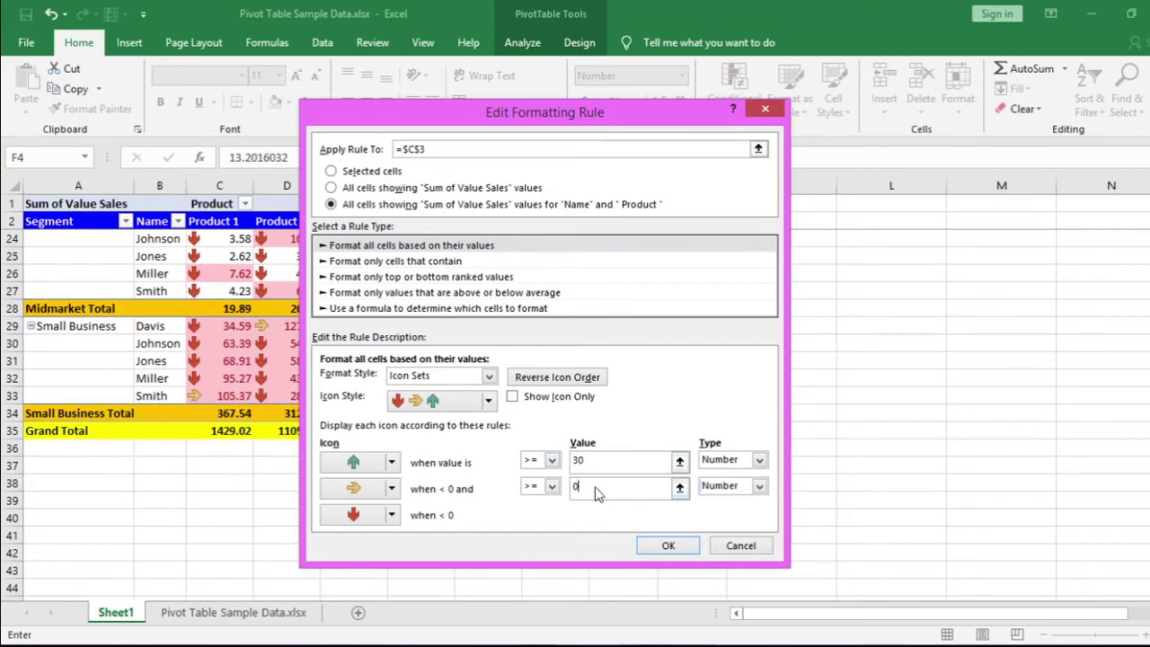
left_click(596, 487)
key("End")
key("BackSpace")
key("Tab")
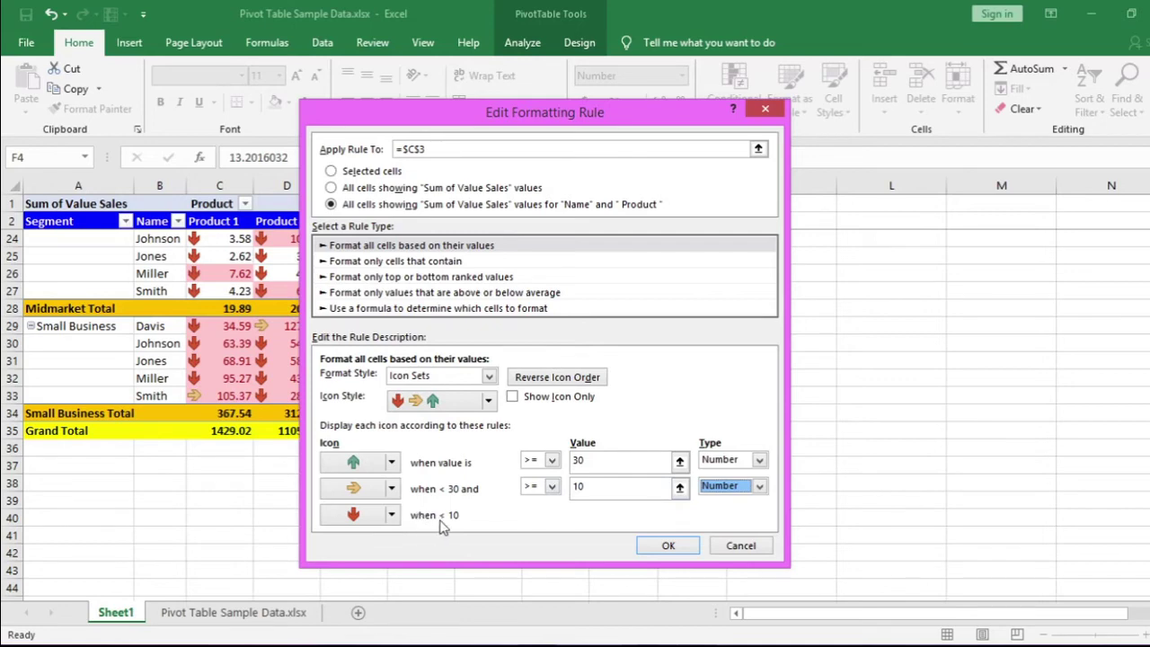
- Apply the 30/10 number thresholds to the pivot table, then select cell G3
left_click(664, 547)
left_click(778, 444)
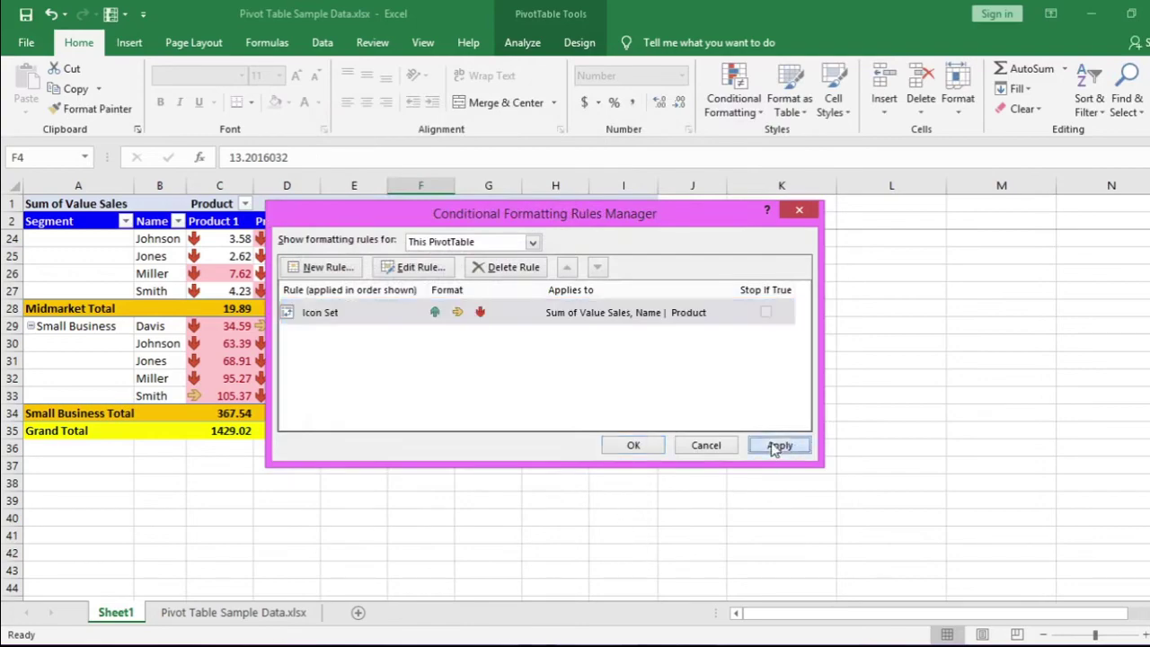
left_click(620, 446)
scroll(495, 336, "up", 7)
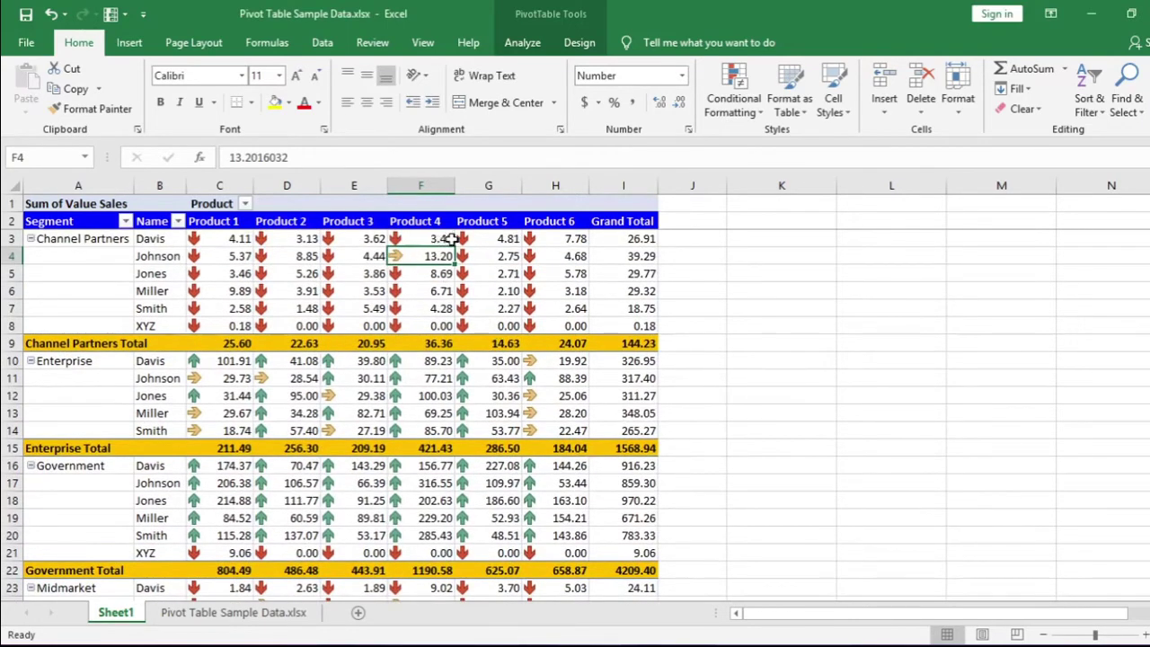
left_click(463, 238)
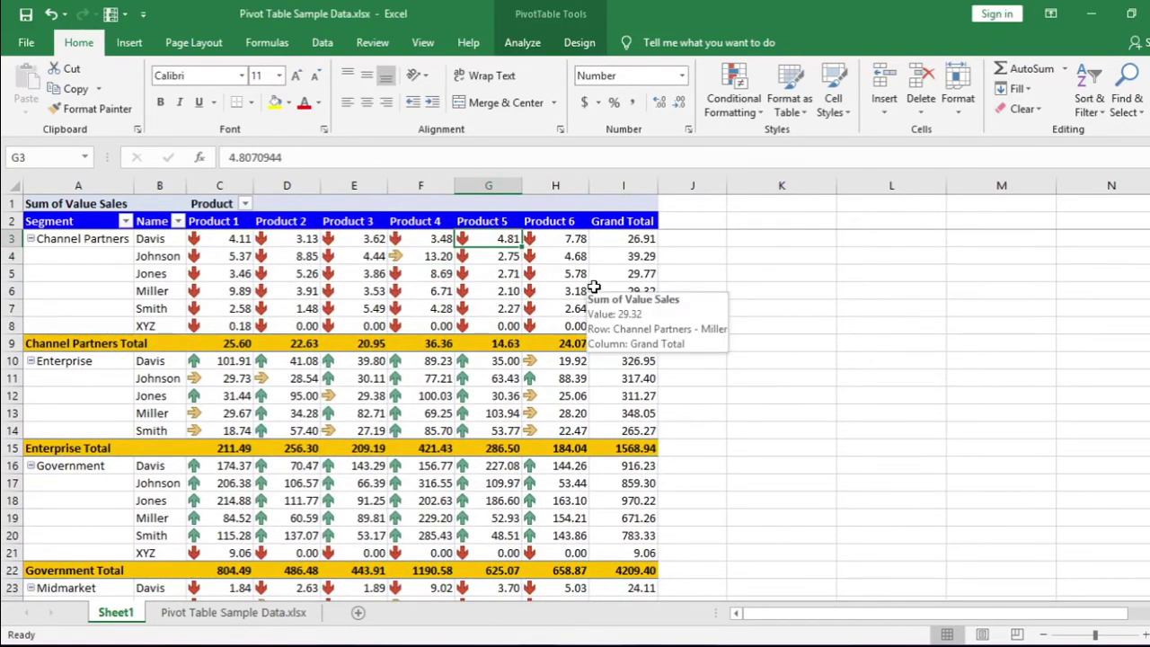
- Change the pivot's Icon Set rule style from arrows to red, yellow and green flags
left_click(750, 96)
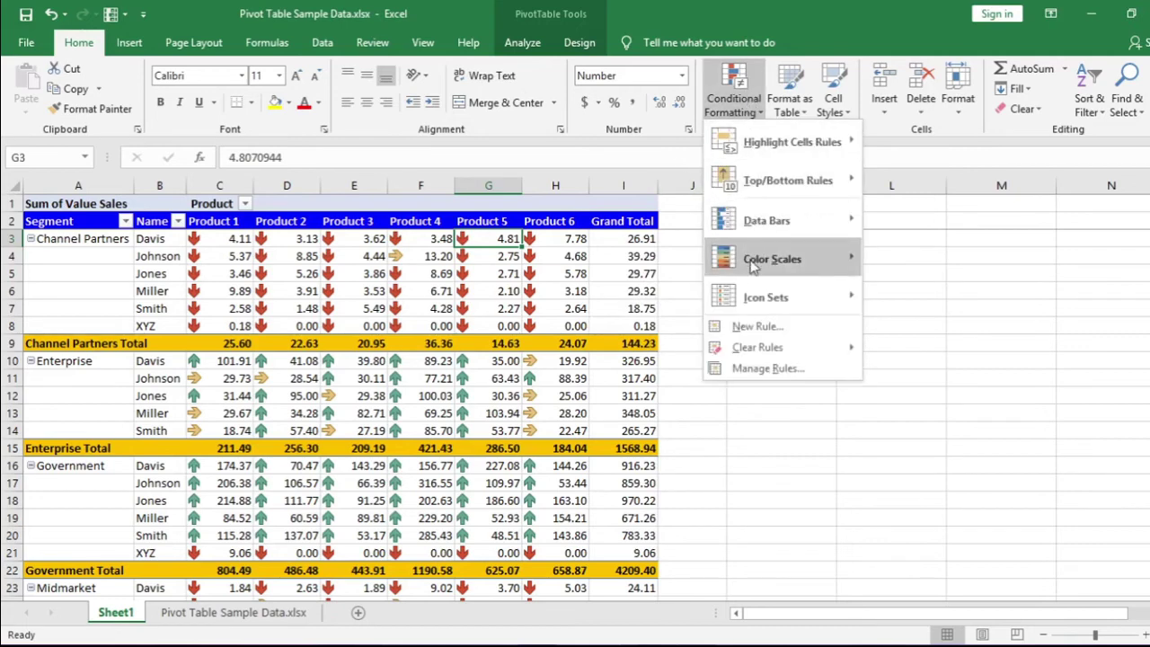
mouse_move(754, 299)
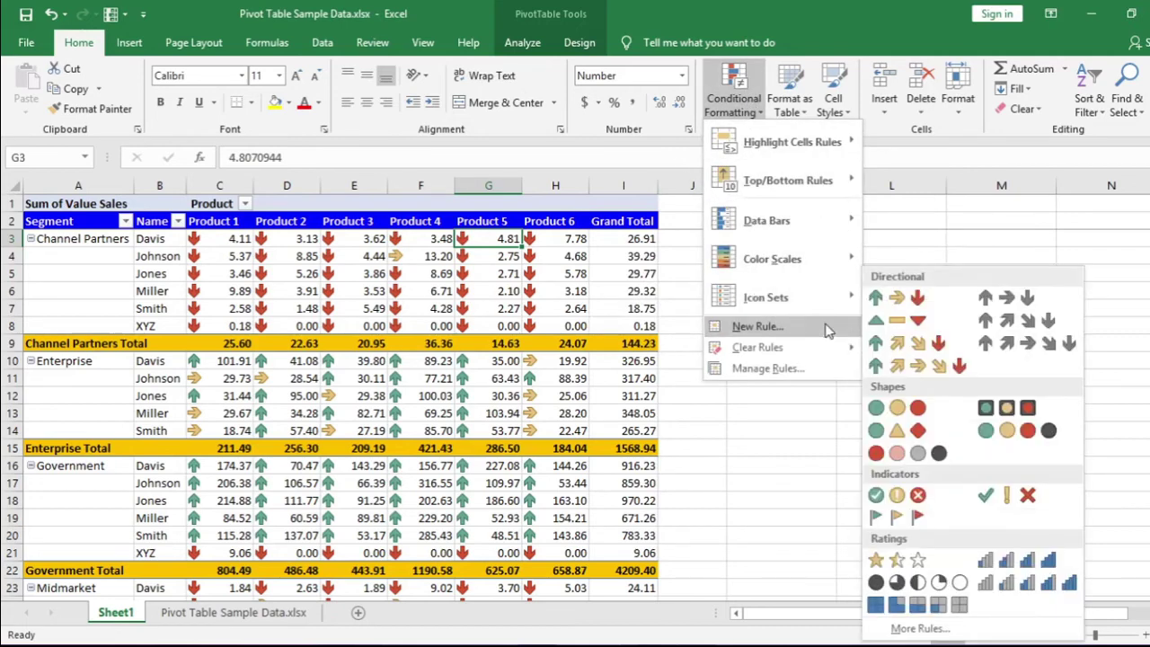
left_click(832, 375)
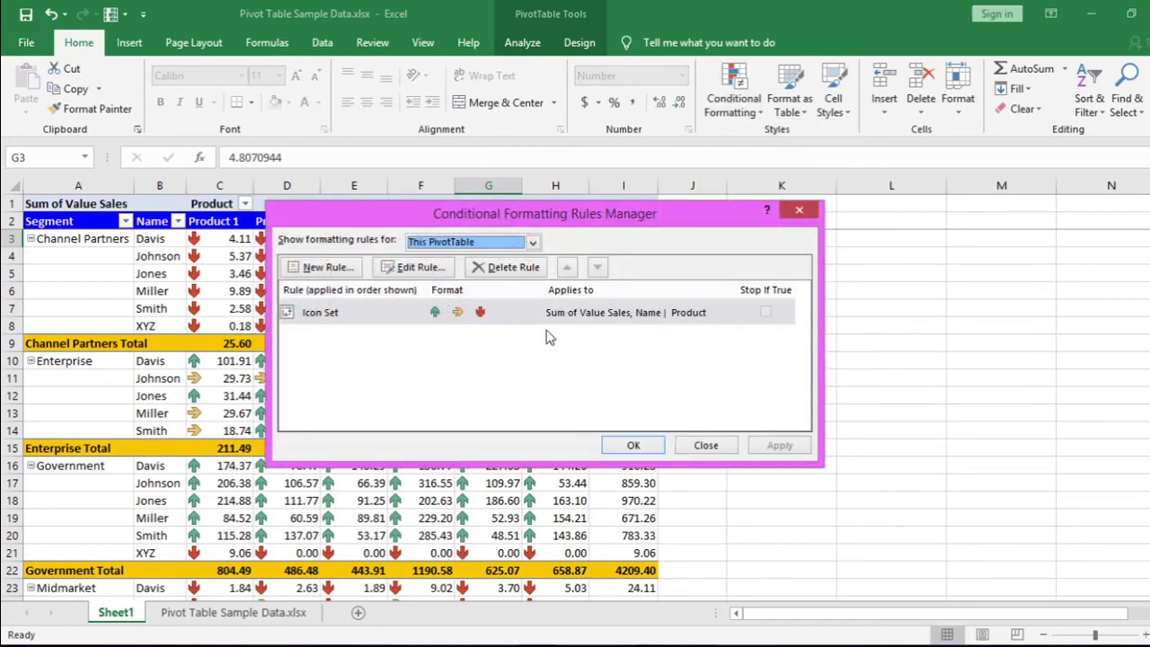
left_click(456, 315)
left_click(419, 269)
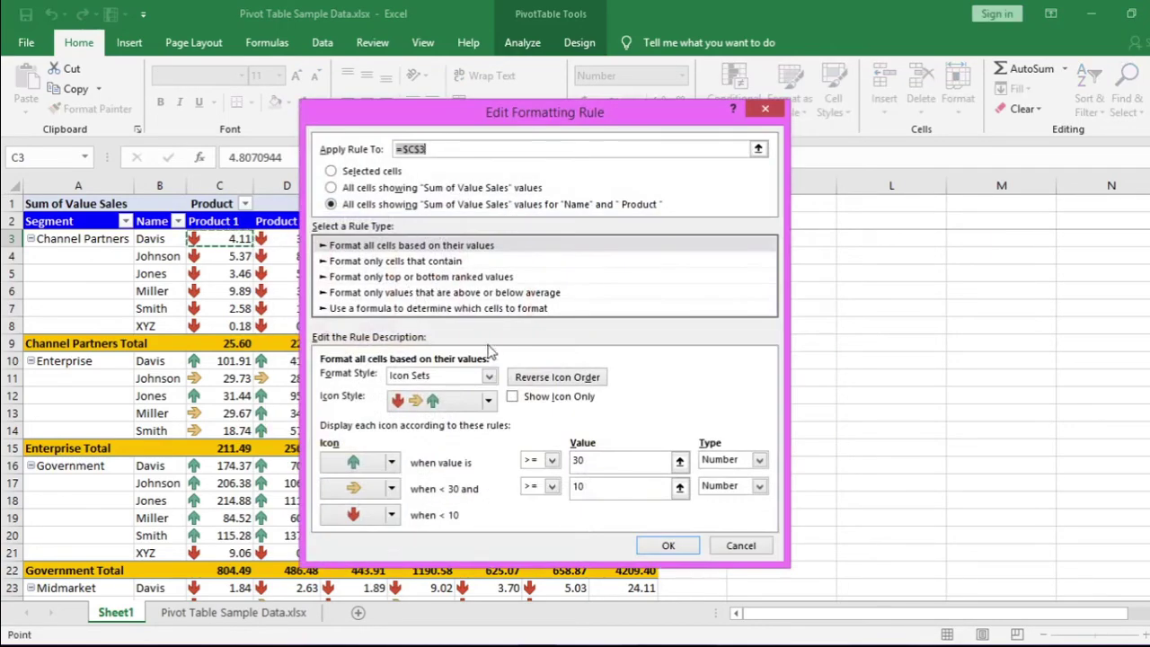
left_click(489, 401)
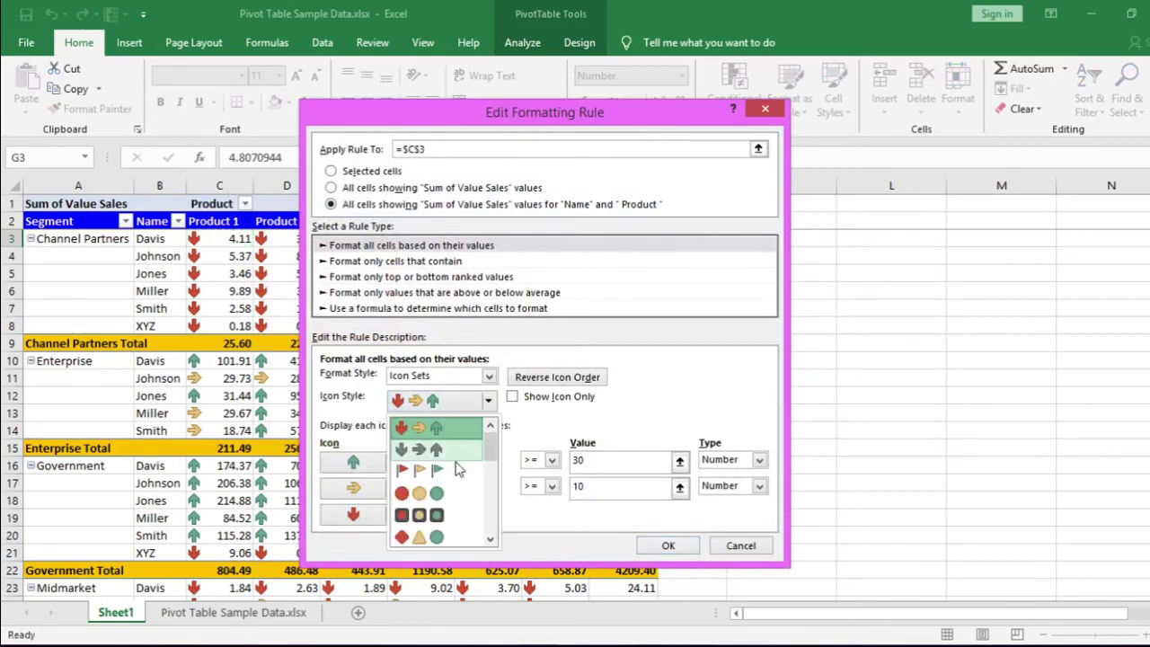
scroll(442, 517, "down", 1)
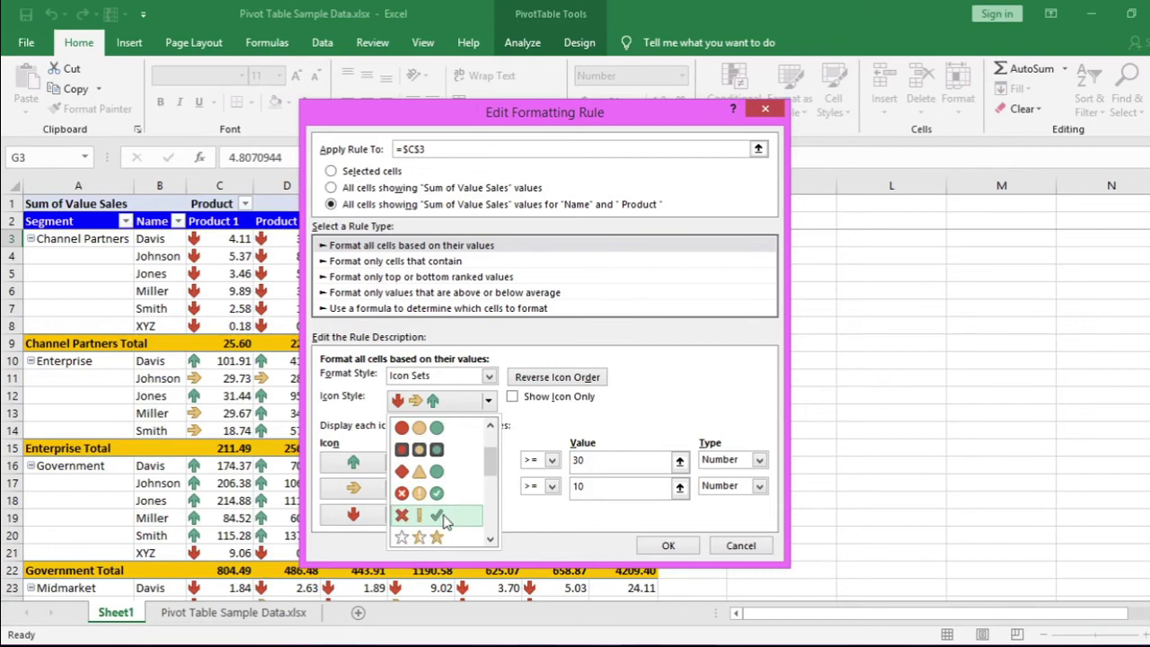
scroll(436, 503, "up", 1)
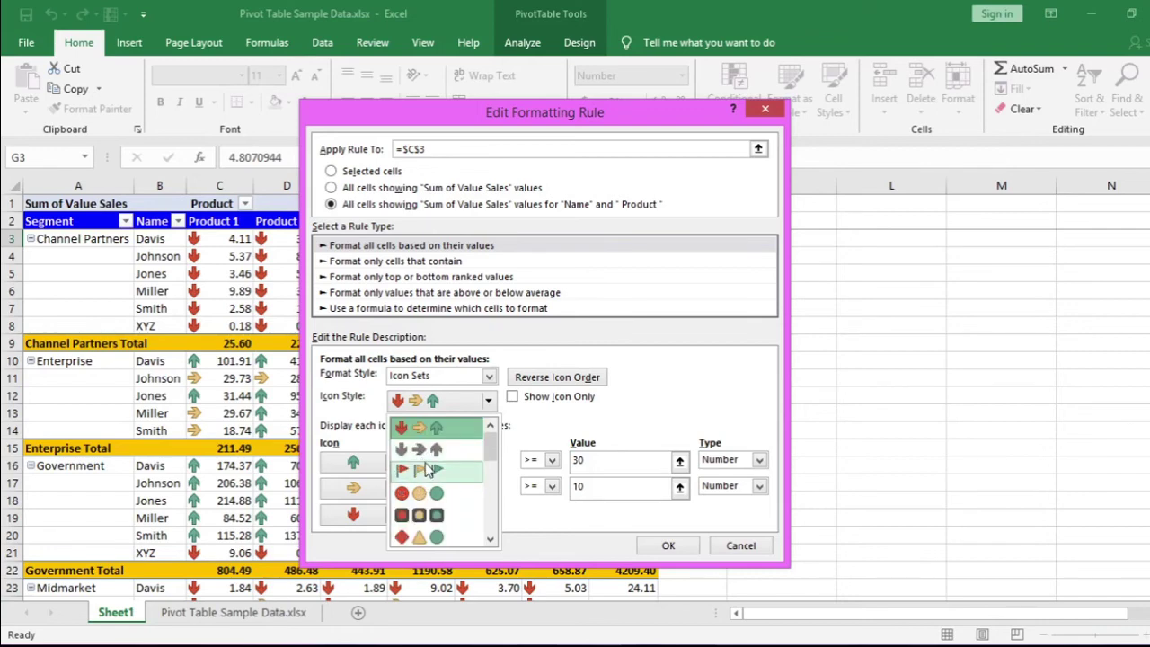
left_click(428, 473)
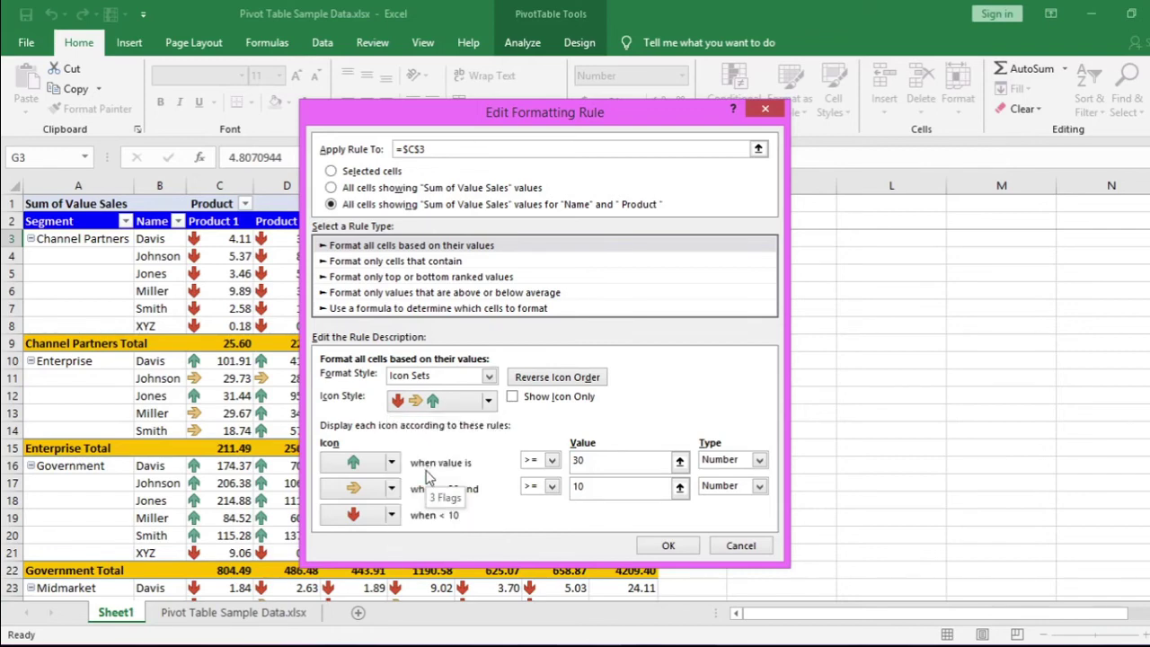
left_click(663, 545)
left_click_drag(543, 221, 728, 178)
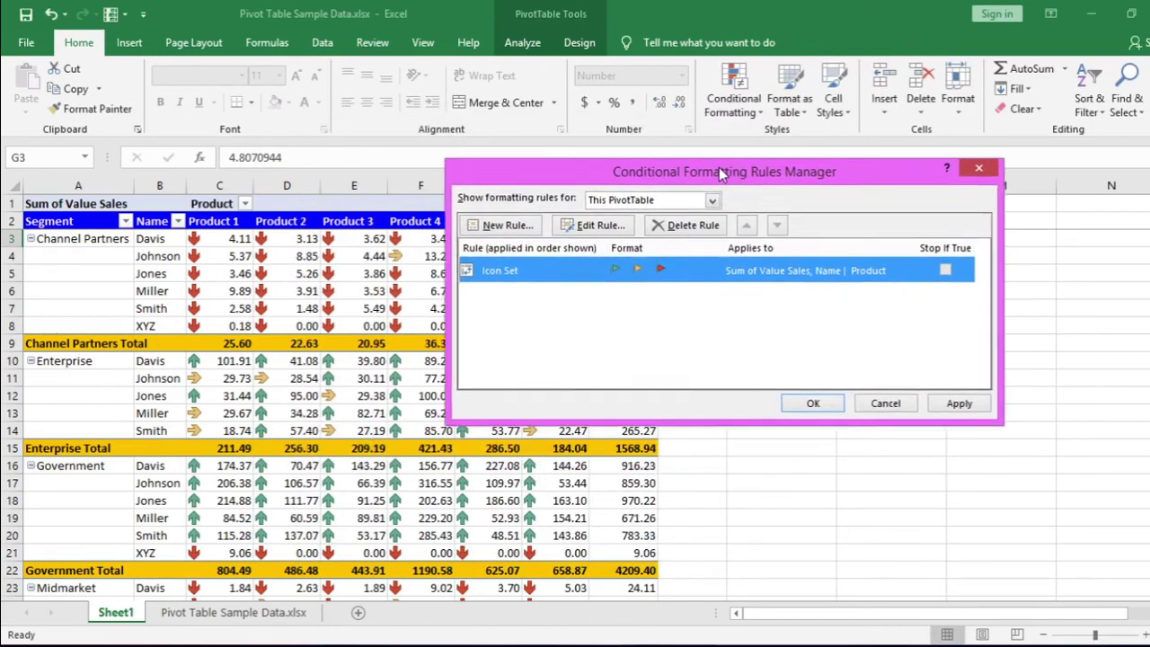
- Apply the flags, then switch the Icon Set rule to rimmed traffic-light icons and apply
left_click(963, 403)
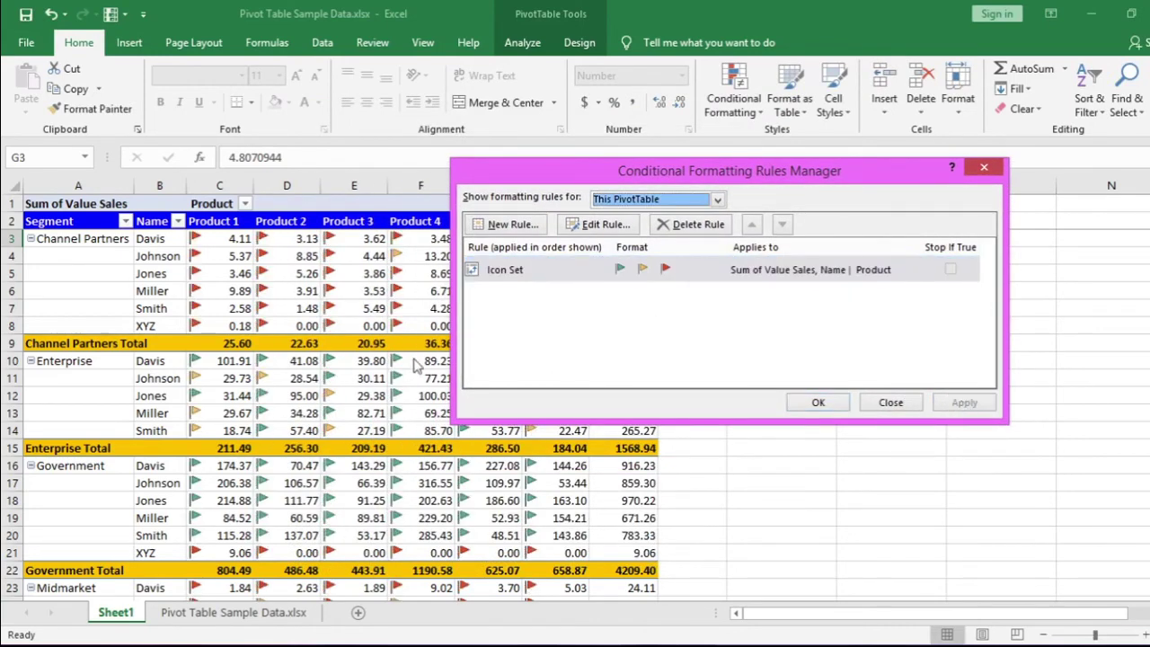
left_click(645, 273)
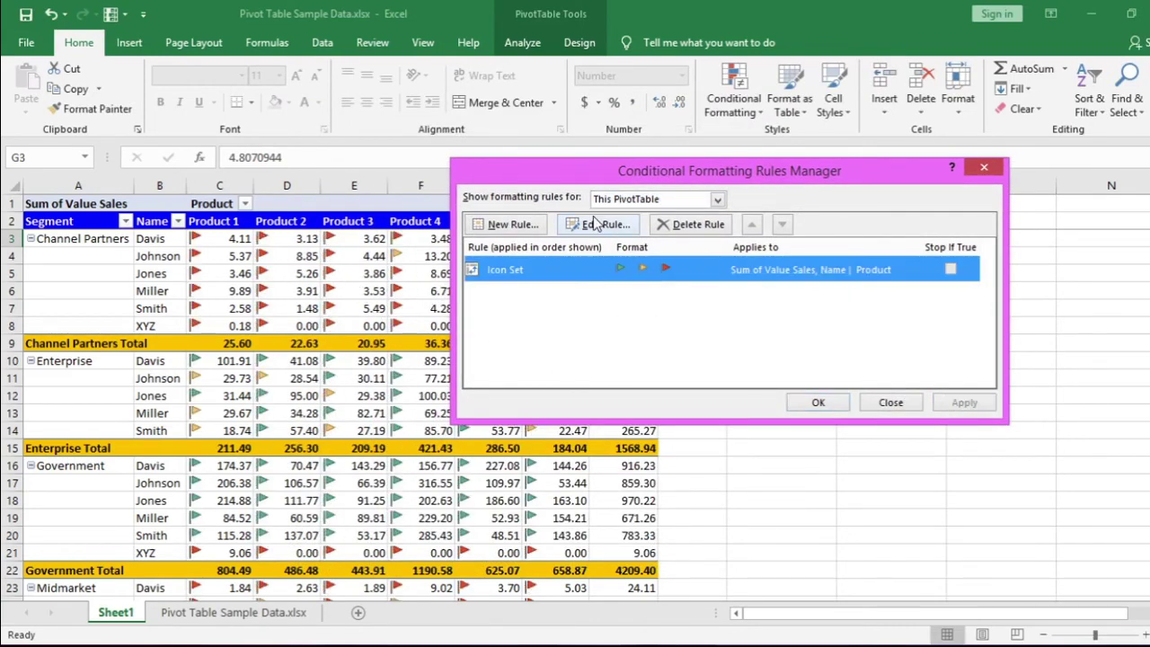
left_click(594, 224)
left_click(672, 357)
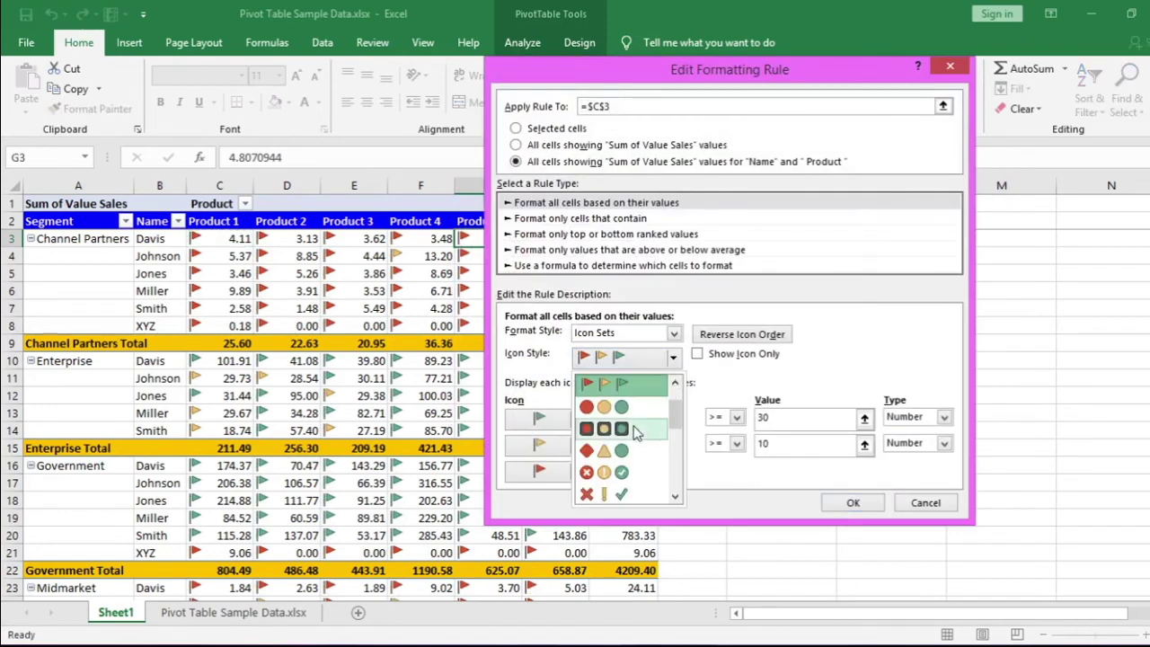
left_click(633, 432)
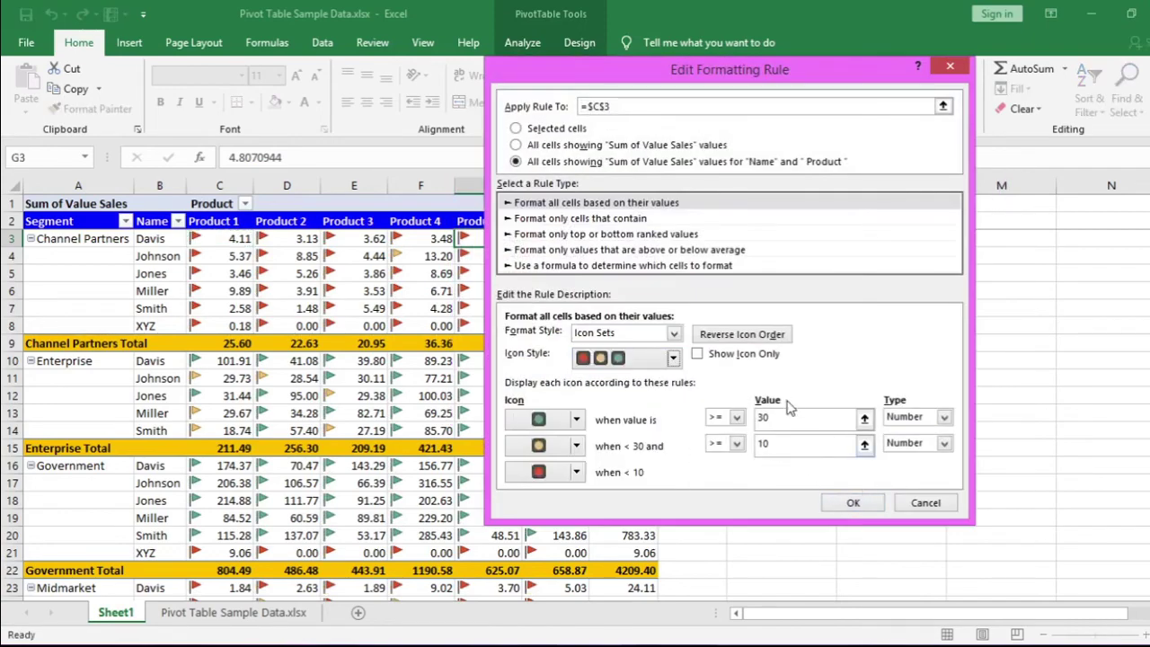
left_click(850, 502)
left_click(963, 403)
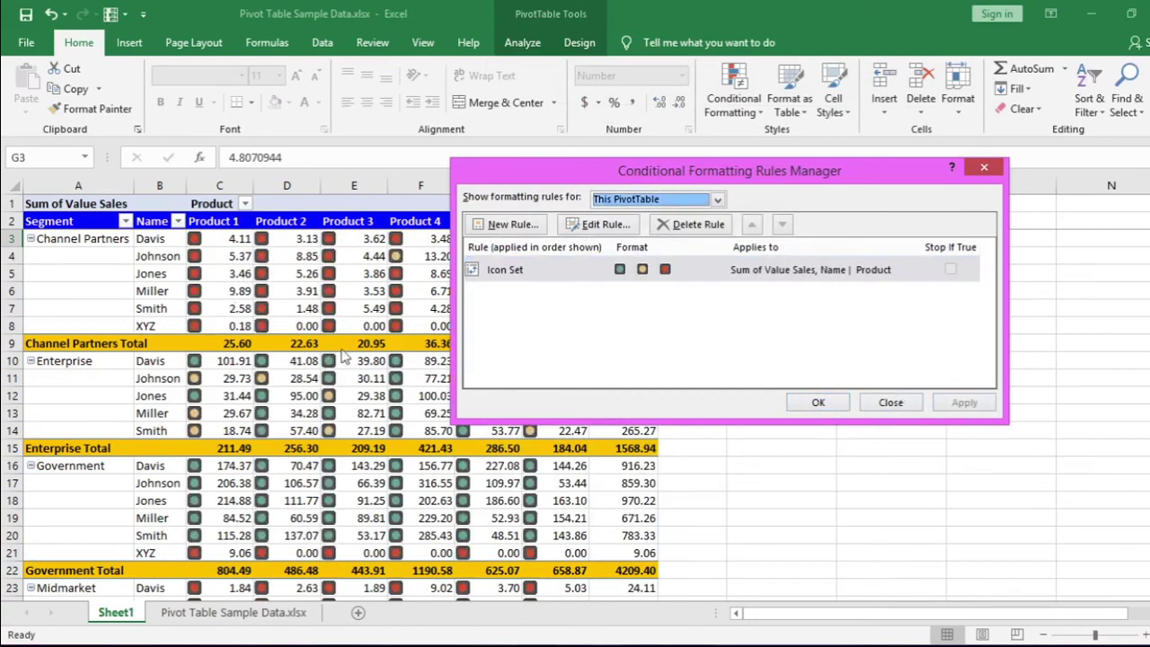
- Raise the green traffic-light threshold to 40 and apply it to the pivot
left_click(595, 225)
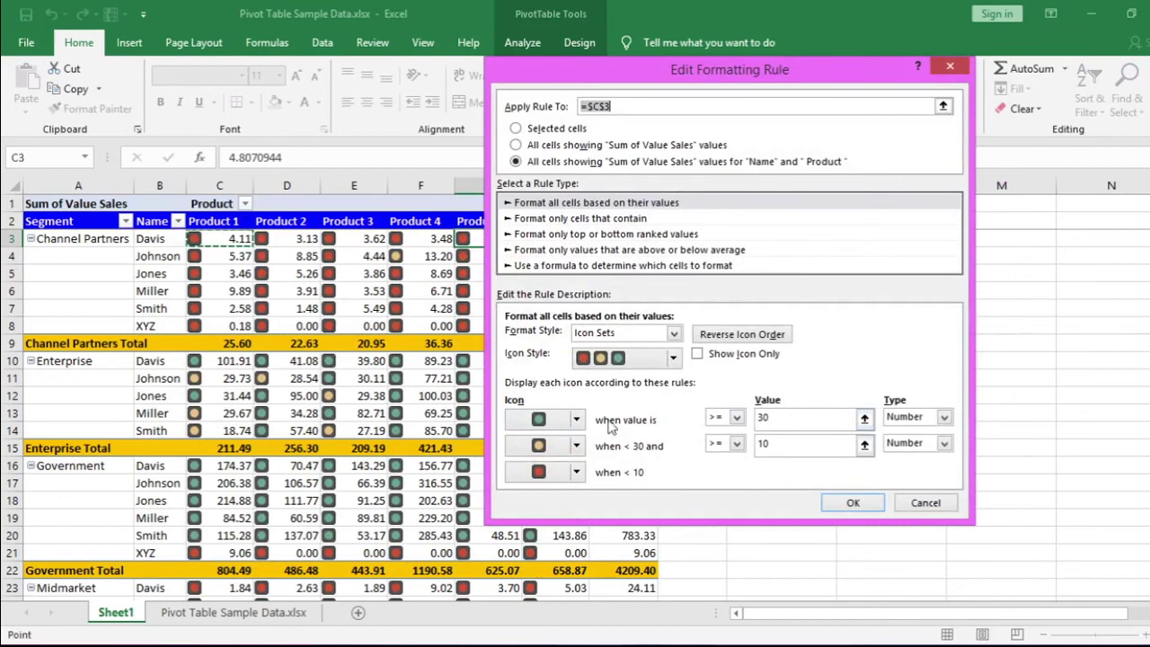
left_click(786, 420)
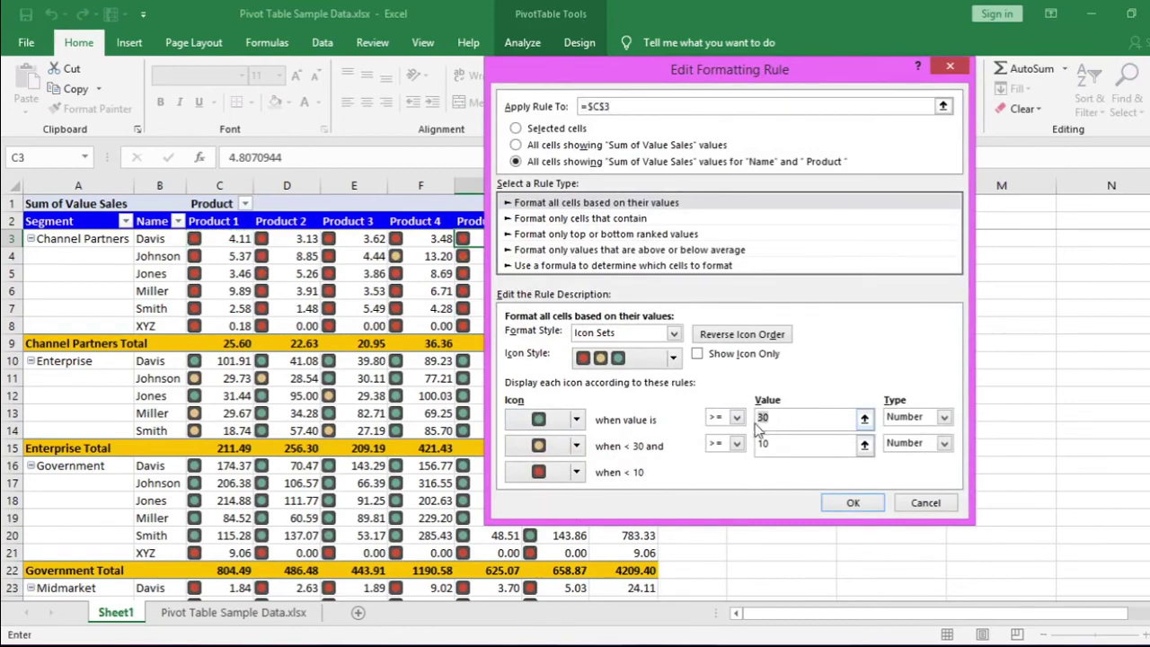
left_click(852, 502)
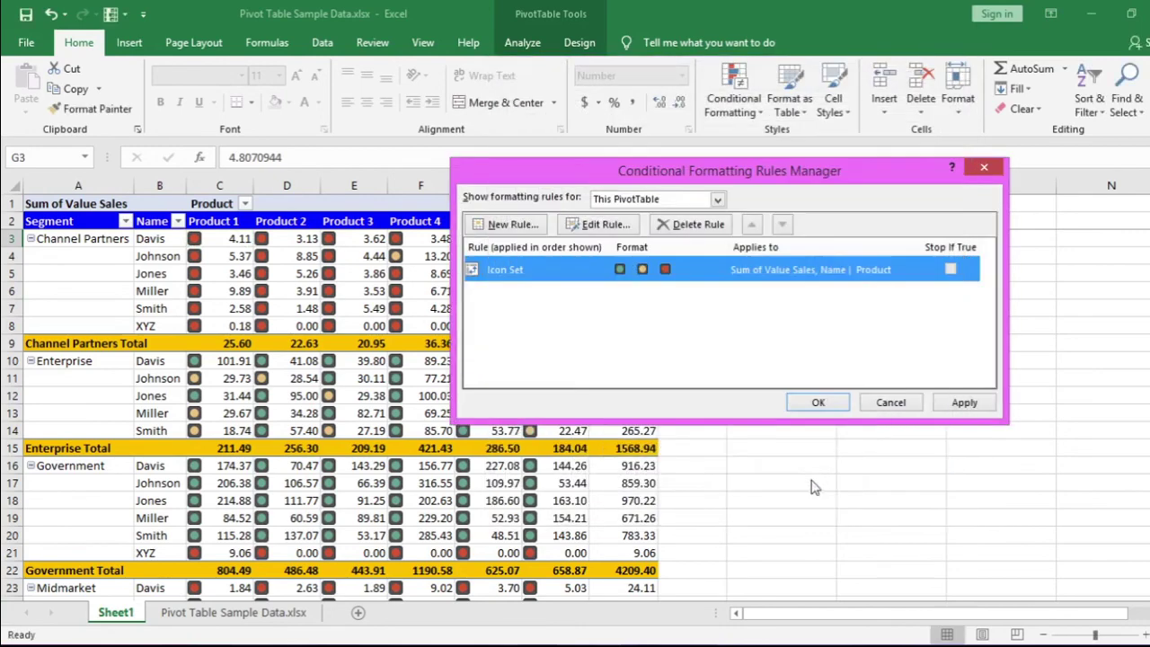
left_click(959, 402)
left_click(813, 406)
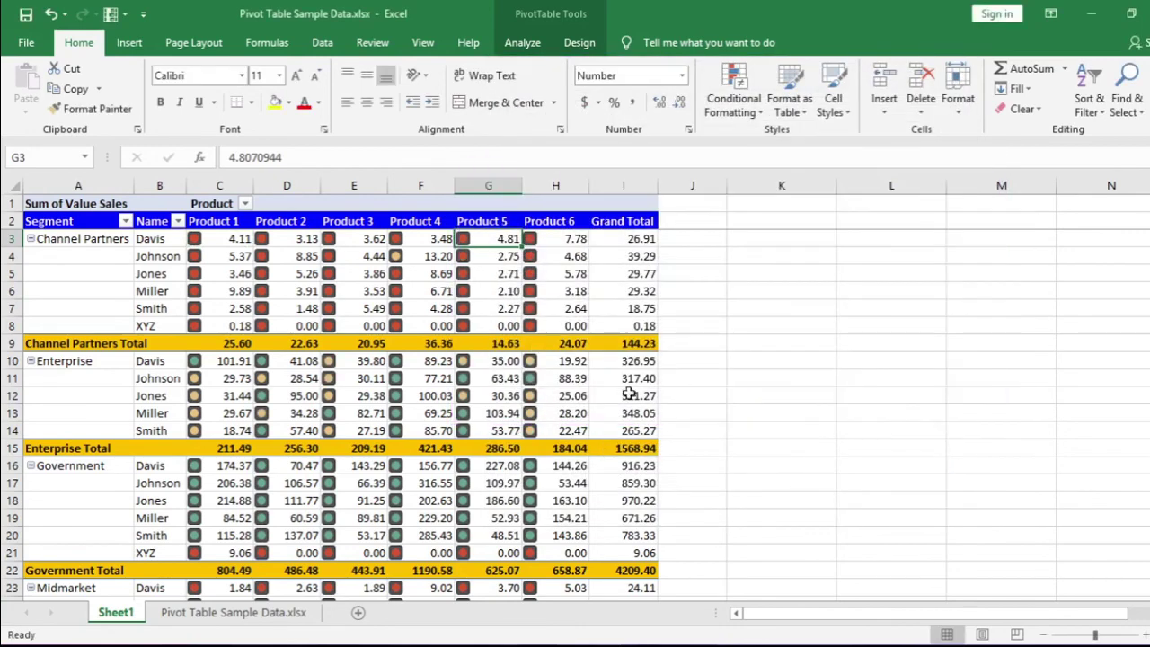
left_click(479, 291)
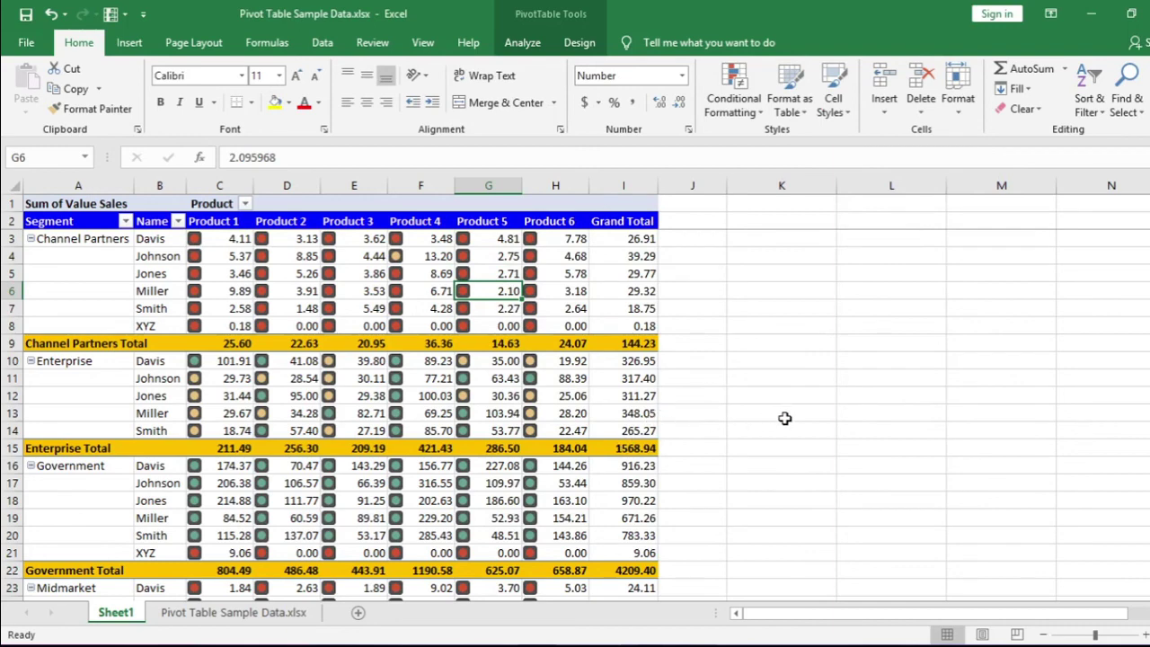
left_click(830, 431)
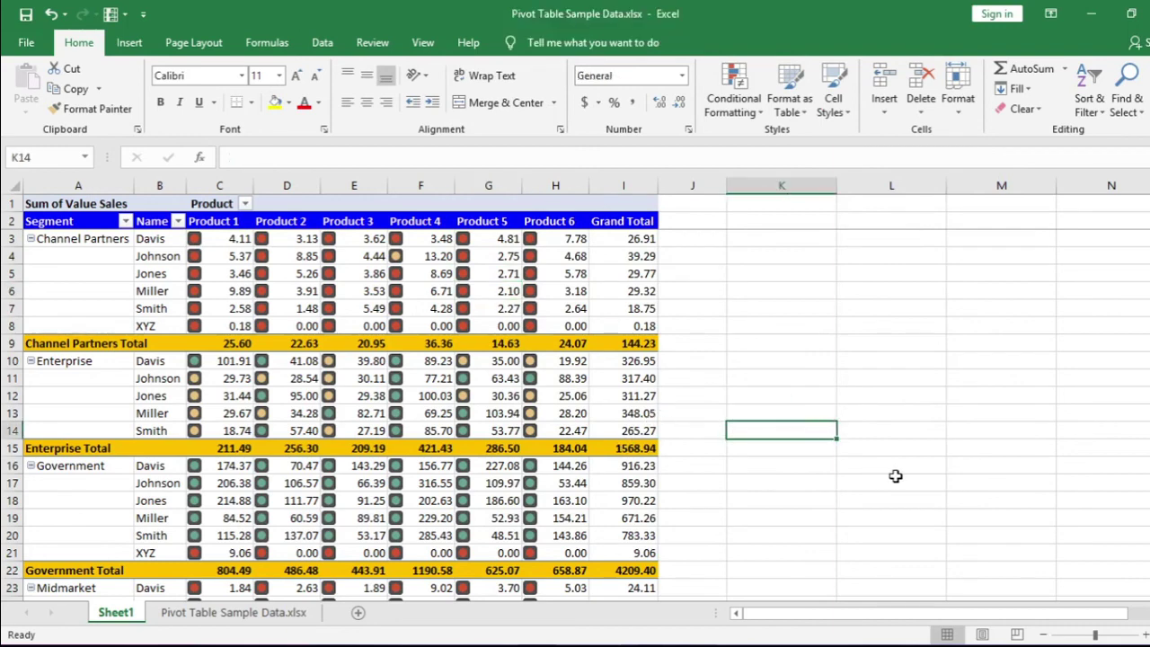